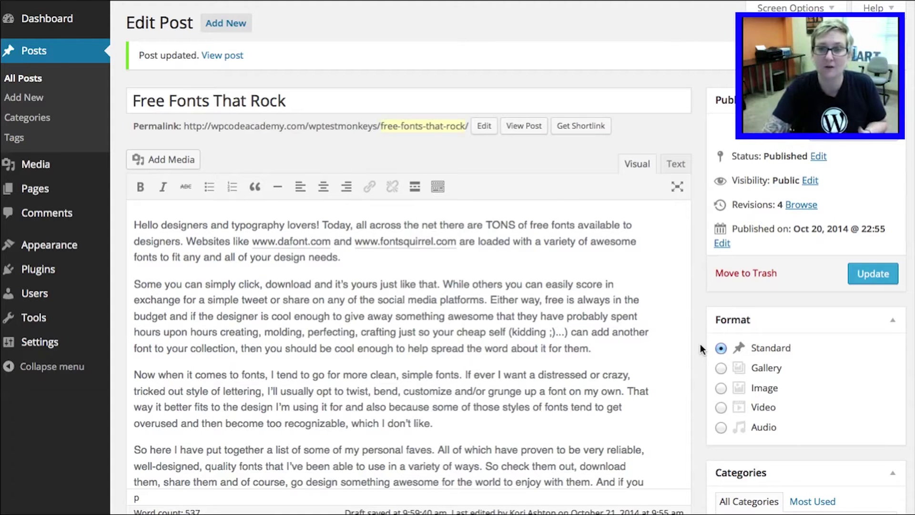
Scroll down the Free Fonts That Rock edit screen toward the Featured Image box
{"action": "scroll", "coordinate": [699, 344], "scroll_direction": "down", "scroll_amount": 10}
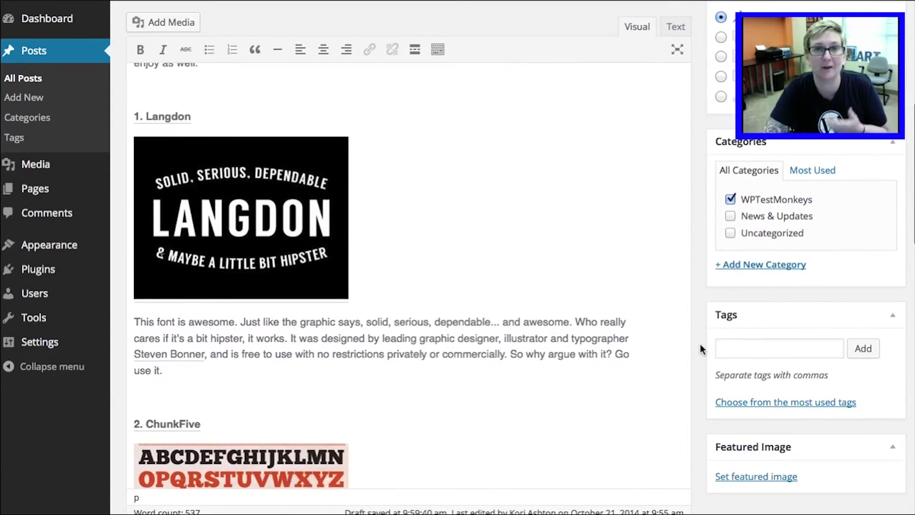
{"action": "scroll", "coordinate": [700, 344], "scroll_direction": "down", "scroll_amount": 7}
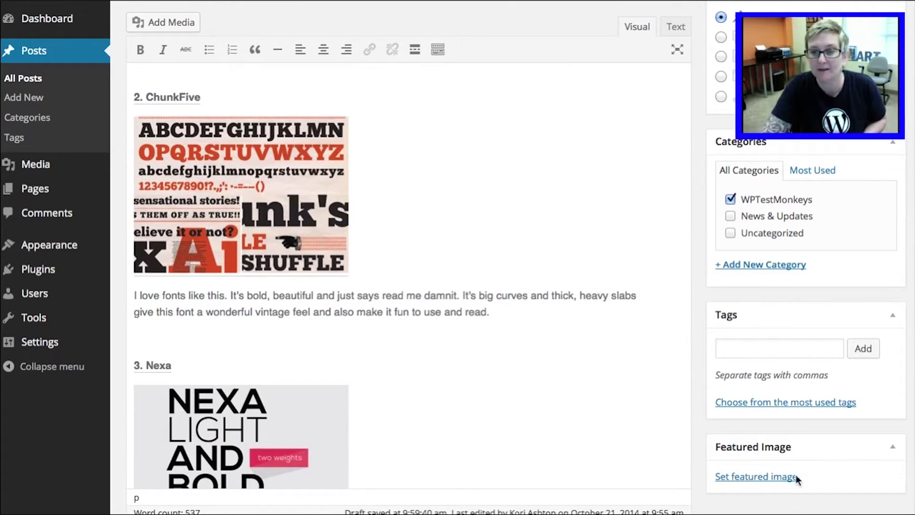
Open the featured image picker and preview the ChunkFive, Nexa and Cylburn library images
{"action": "left_click", "coordinate": [748, 479]}
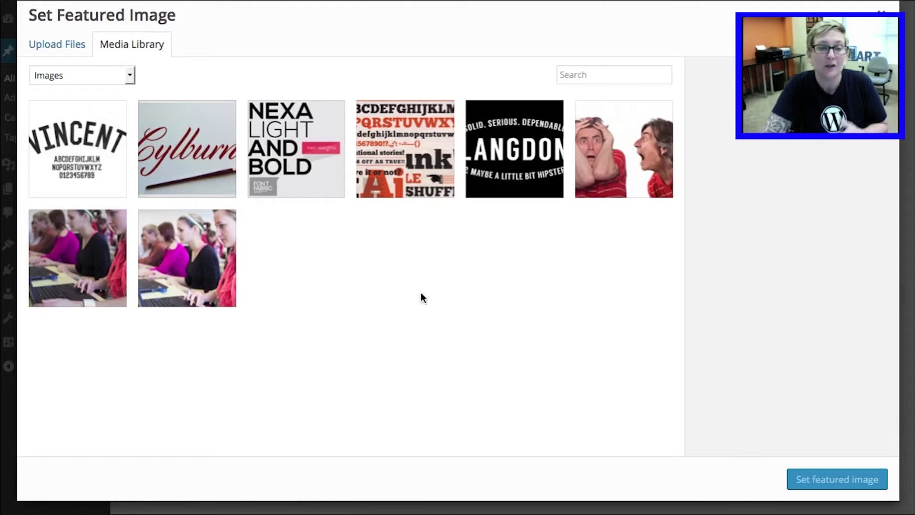
{"action": "left_click", "coordinate": [376, 157]}
{"action": "left_click", "coordinate": [278, 148]}
{"action": "left_click", "coordinate": [189, 155]}
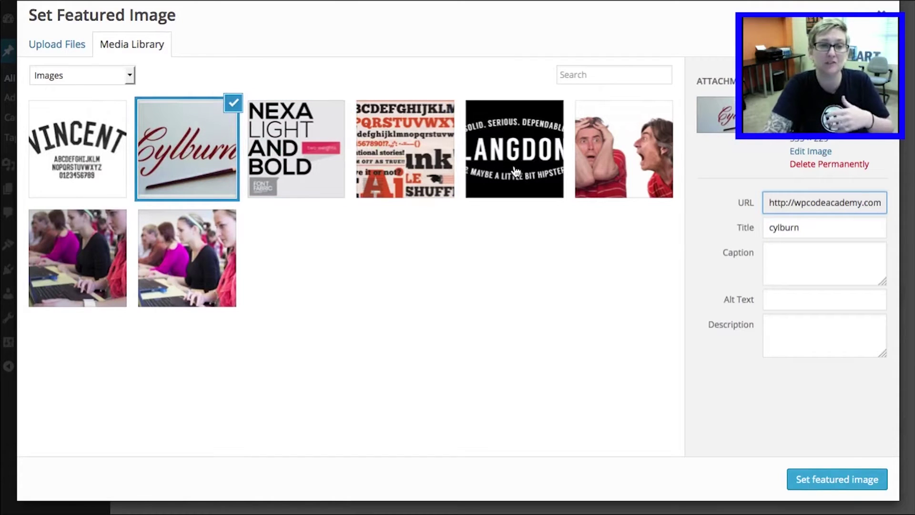
Upload the Font Squirrel screenshot from the Desktop, edit its alt text, and set it as featured image
{"action": "left_click", "coordinate": [48, 50]}
{"action": "left_click", "coordinate": [483, 259]}
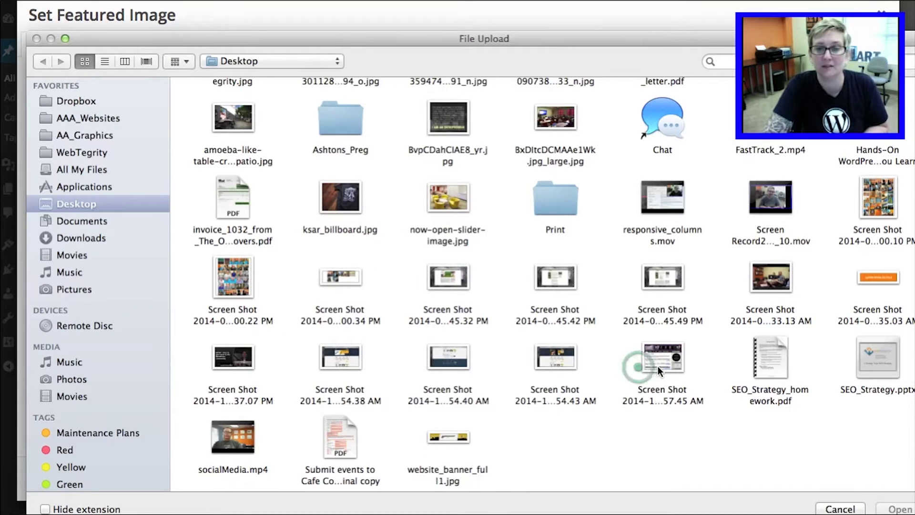
{"action": "double_click", "coordinate": [658, 366]}
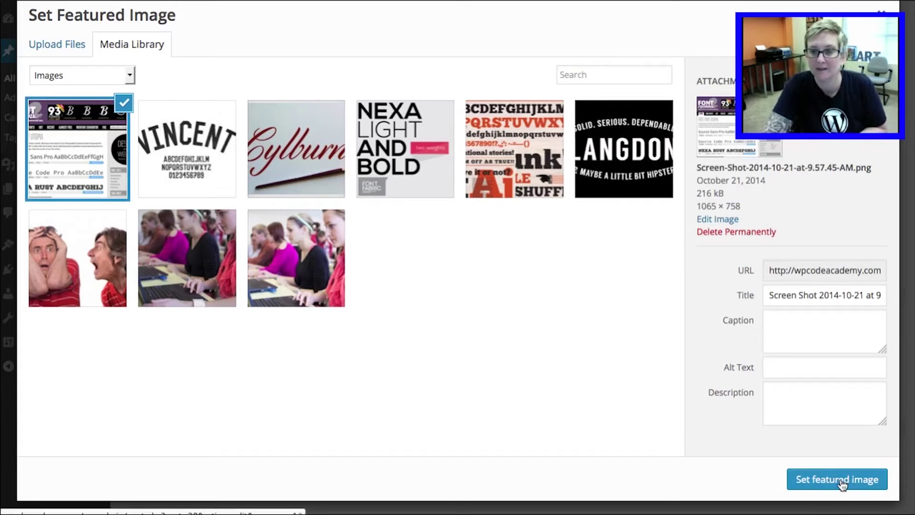
{"action": "left_click", "coordinate": [779, 374]}
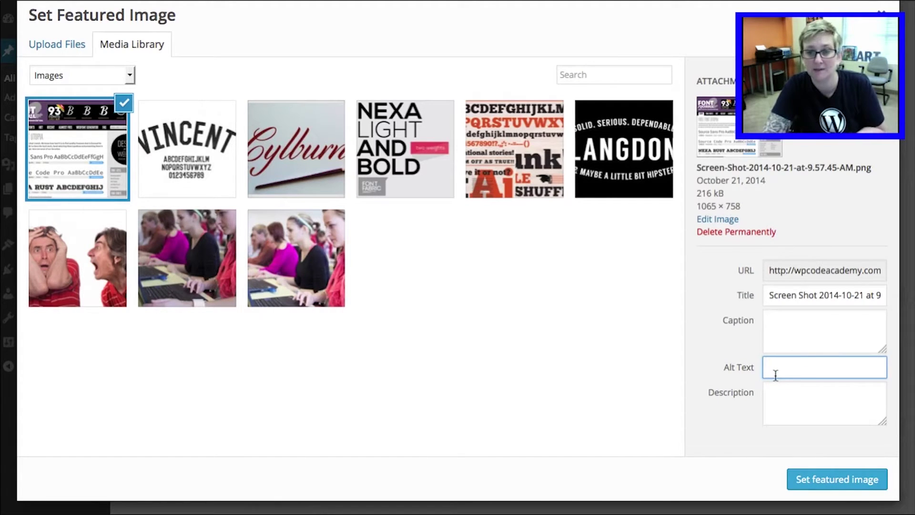
{"action": "triple_click", "coordinate": [780, 296]}
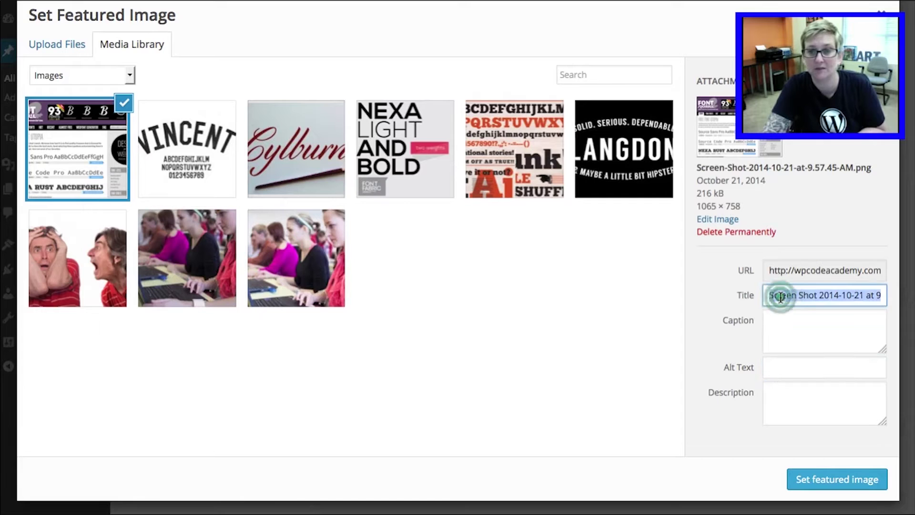
{"action": "left_click", "coordinate": [788, 366]}
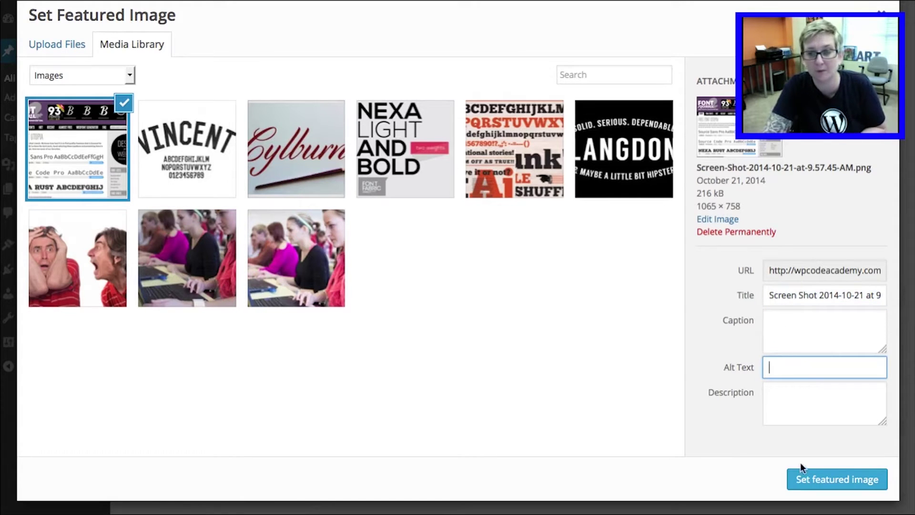
{"action": "left_click", "coordinate": [811, 482]}
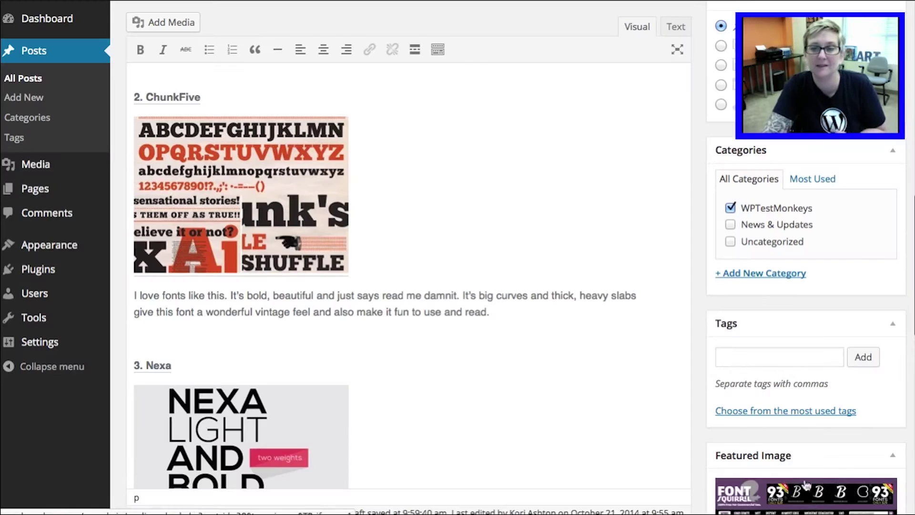
Update the Free Fonts That Rock post from the Publish box to keep the new featured image
{"action": "scroll", "coordinate": [698, 410], "scroll_direction": "down", "scroll_amount": 5}
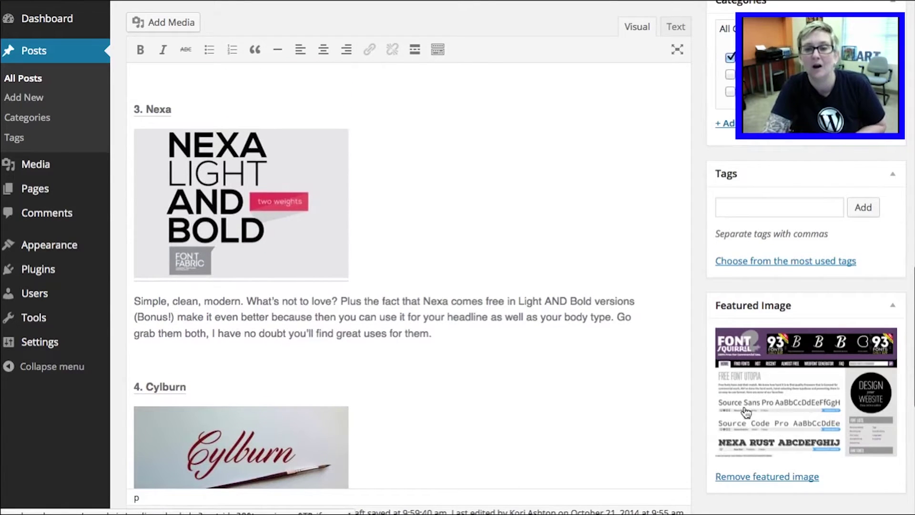
{"action": "scroll", "coordinate": [708, 433], "scroll_direction": "up", "scroll_amount": 10}
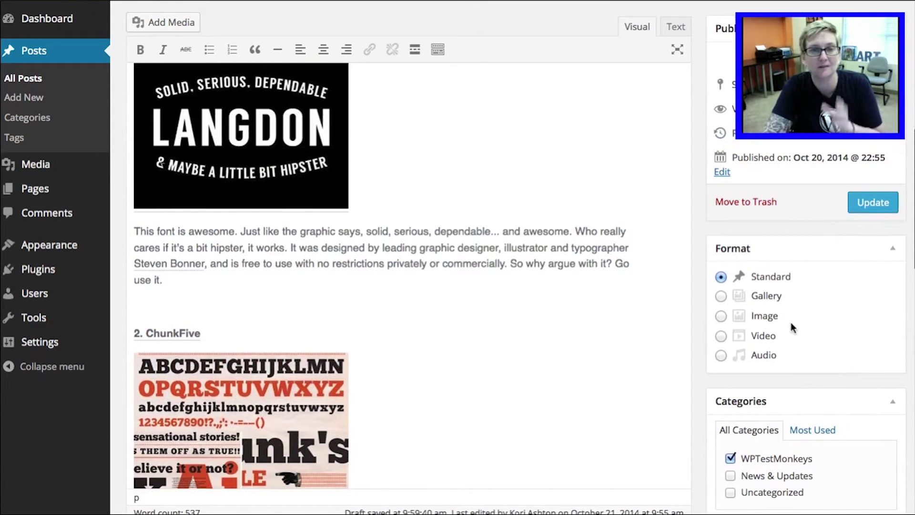
{"action": "left_click", "coordinate": [878, 208]}
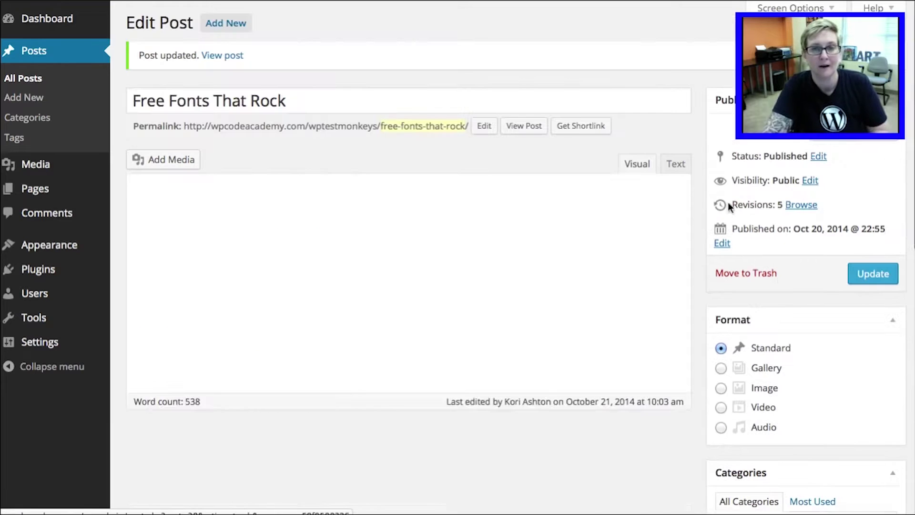
{"action": "left_click", "coordinate": [523, 127]}
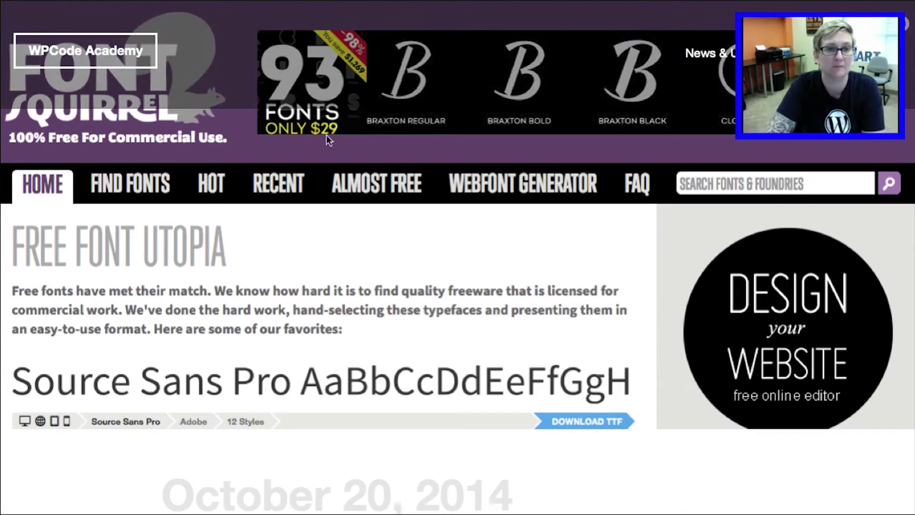
{"action": "scroll", "coordinate": [667, 241], "scroll_direction": "down", "scroll_amount": 4}
{"action": "scroll", "coordinate": [666, 238], "scroll_direction": "up", "scroll_amount": 8}
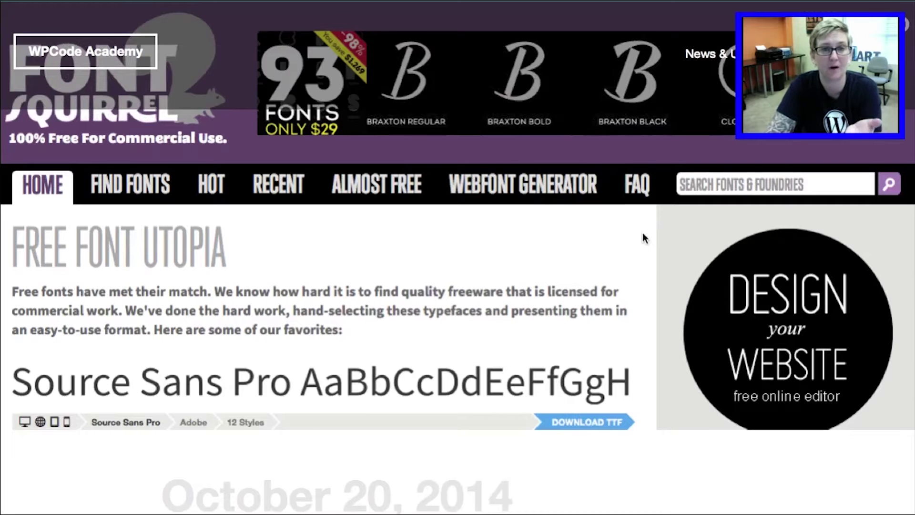
{"action": "scroll", "coordinate": [644, 239], "scroll_direction": "down", "scroll_amount": 1}
{"action": "scroll", "coordinate": [644, 237], "scroll_direction": "up", "scroll_amount": 1}
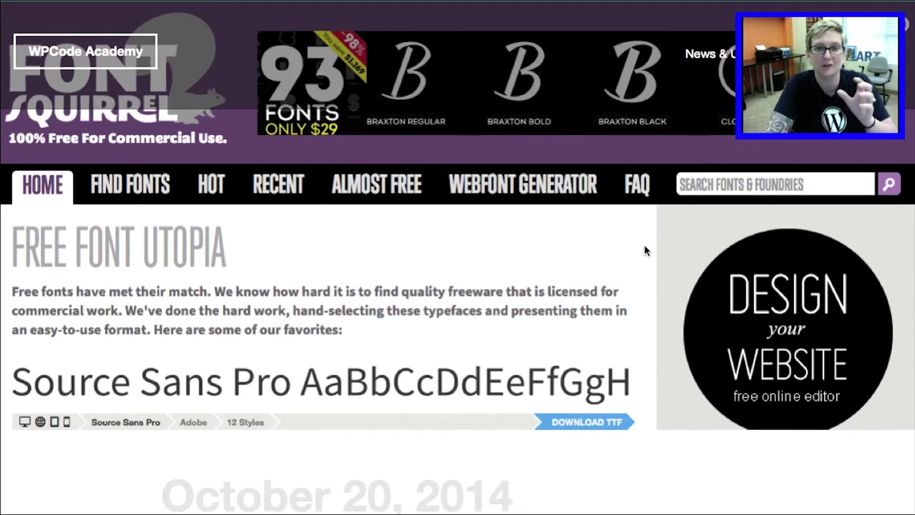
{"action": "scroll", "coordinate": [644, 245], "scroll_direction": "down", "scroll_amount": 8}
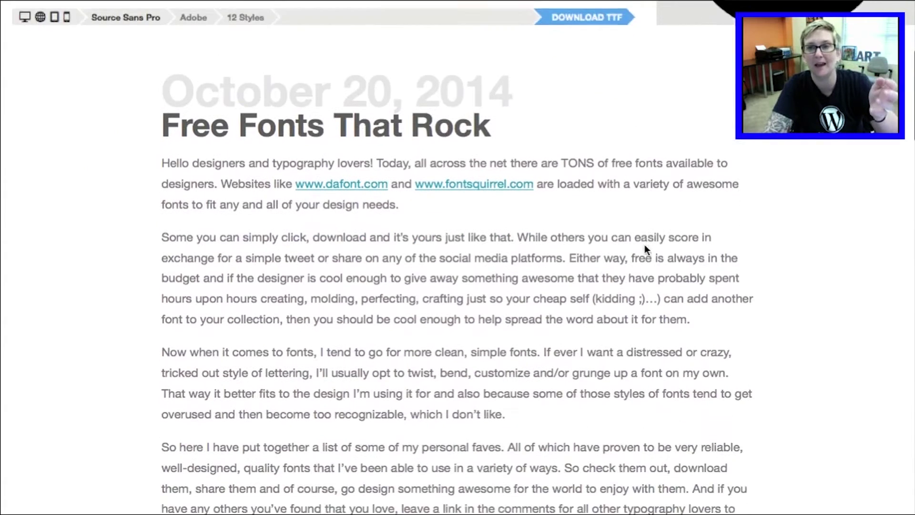
{"action": "scroll", "coordinate": [644, 245], "scroll_direction": "down", "scroll_amount": 10}
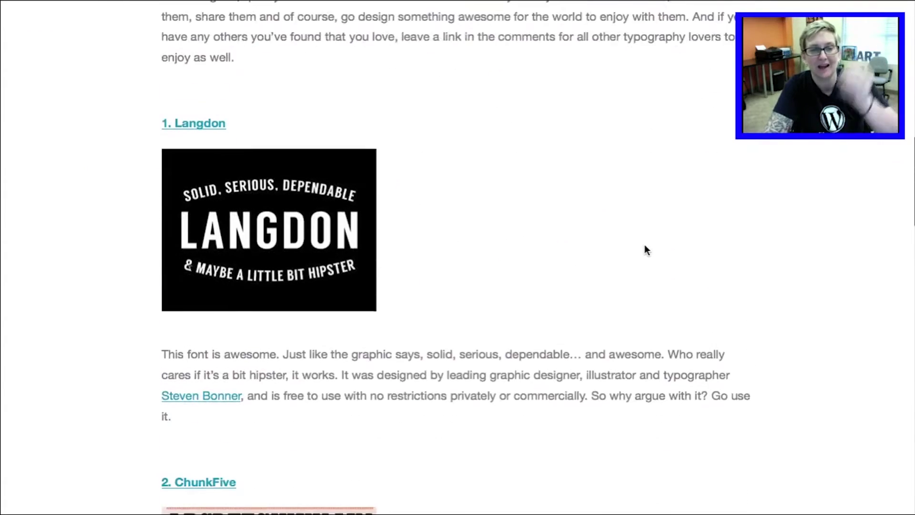
{"action": "scroll", "coordinate": [644, 244], "scroll_direction": "down", "scroll_amount": 20}
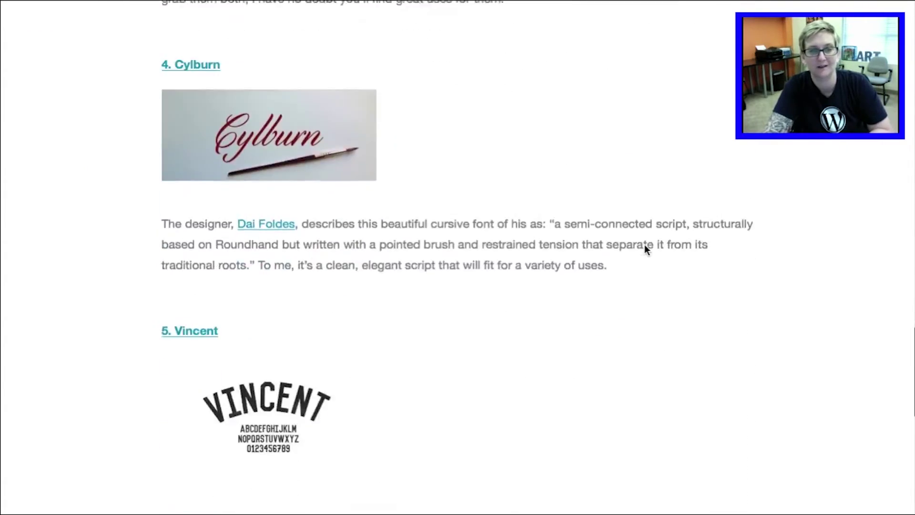
{"action": "scroll", "coordinate": [644, 244], "scroll_direction": "down", "scroll_amount": 7}
{"action": "scroll", "coordinate": [359, 165], "scroll_direction": "up", "scroll_amount": 1}
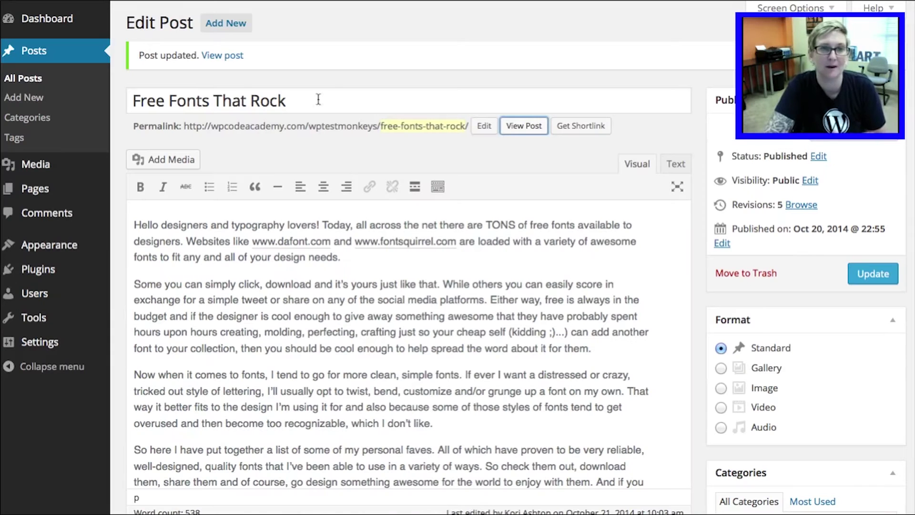
{"action": "scroll", "coordinate": [698, 238], "scroll_direction": "down", "scroll_amount": 7}
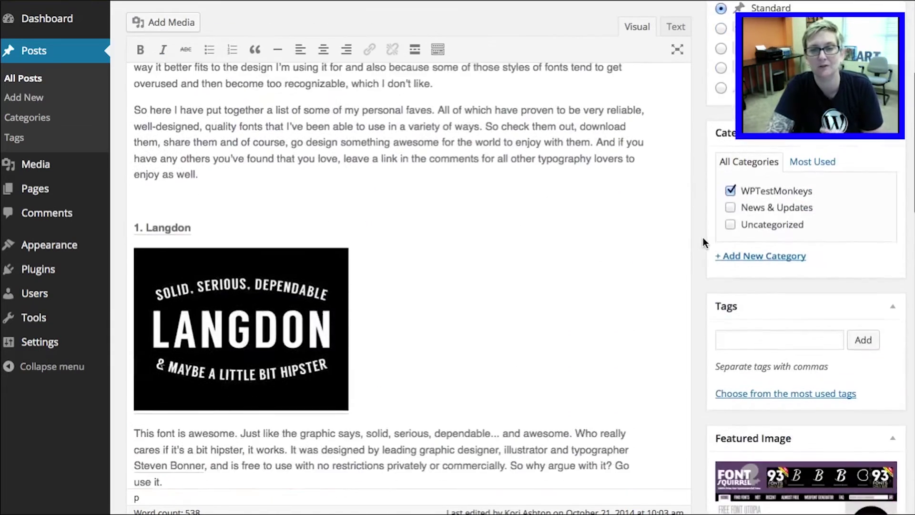
{"action": "scroll", "coordinate": [701, 238], "scroll_direction": "down", "scroll_amount": 8}
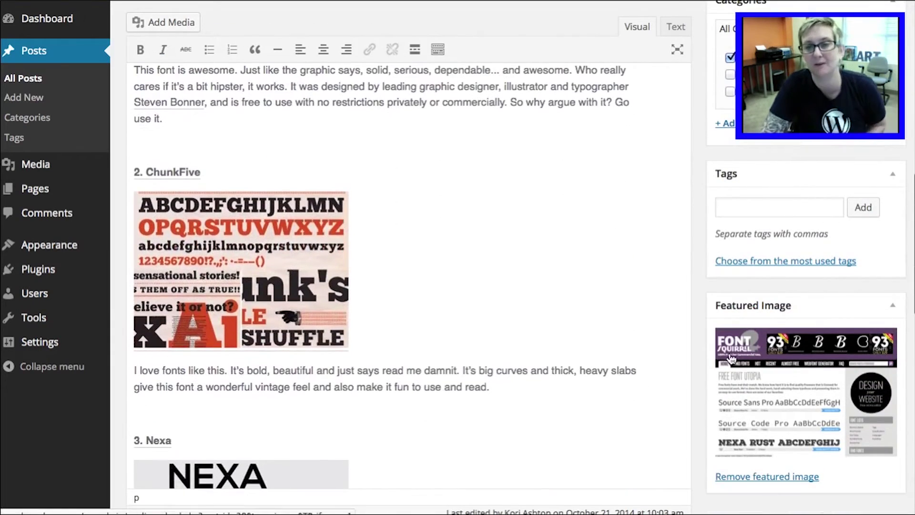
{"action": "scroll", "coordinate": [700, 348], "scroll_direction": "up", "scroll_amount": 4}
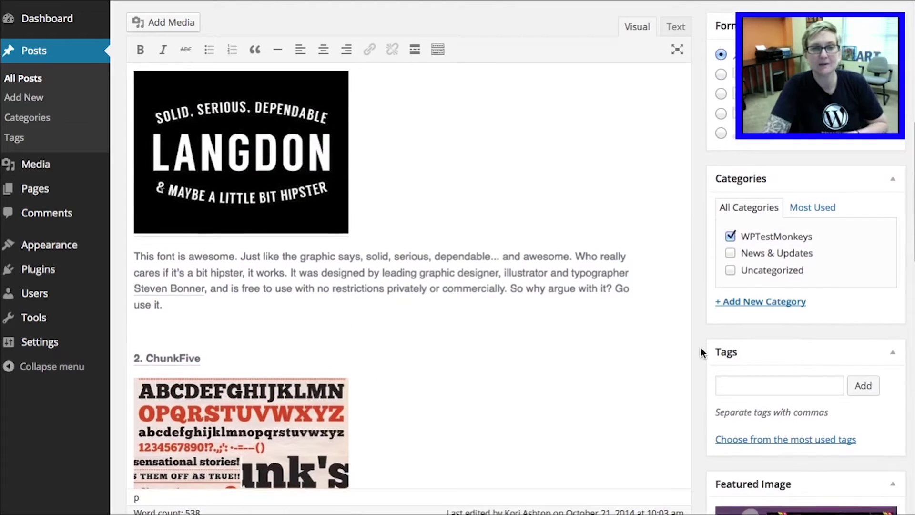
{"action": "scroll", "coordinate": [700, 347], "scroll_direction": "up", "scroll_amount": 4}
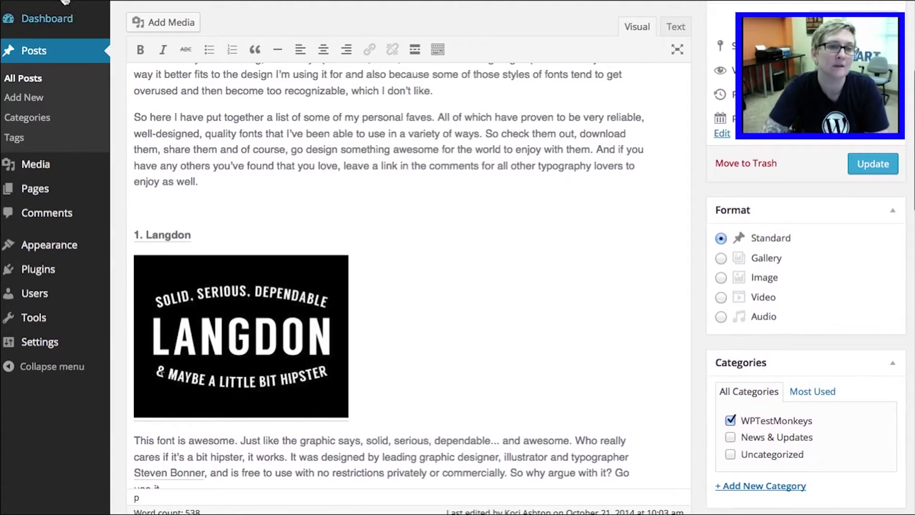
{"action": "mouse_move", "coordinate": [65, 2]}
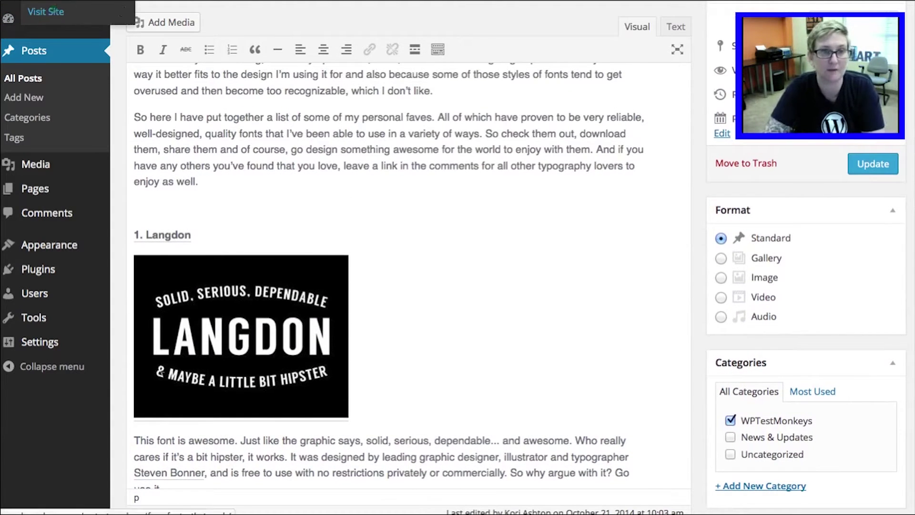
{"action": "left_click", "coordinate": [46, 12]}
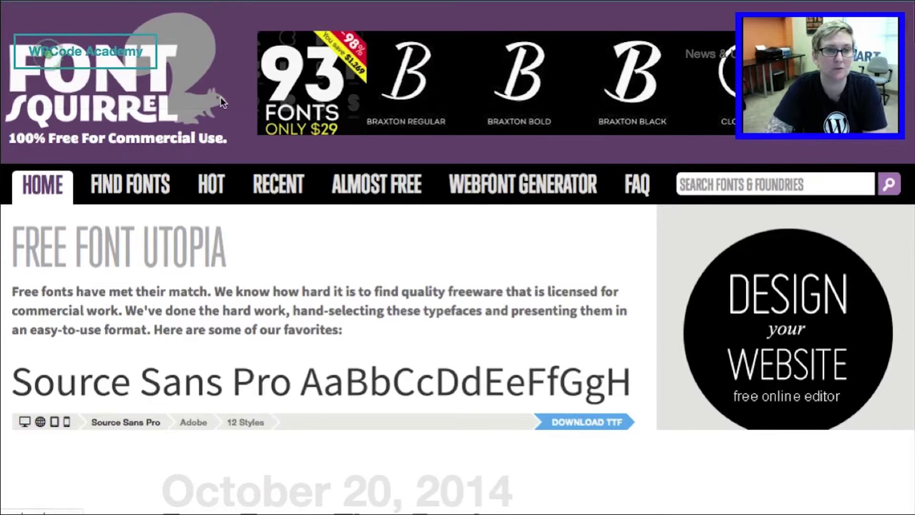
{"action": "scroll", "coordinate": [182, 84], "scroll_direction": "down", "scroll_amount": 10}
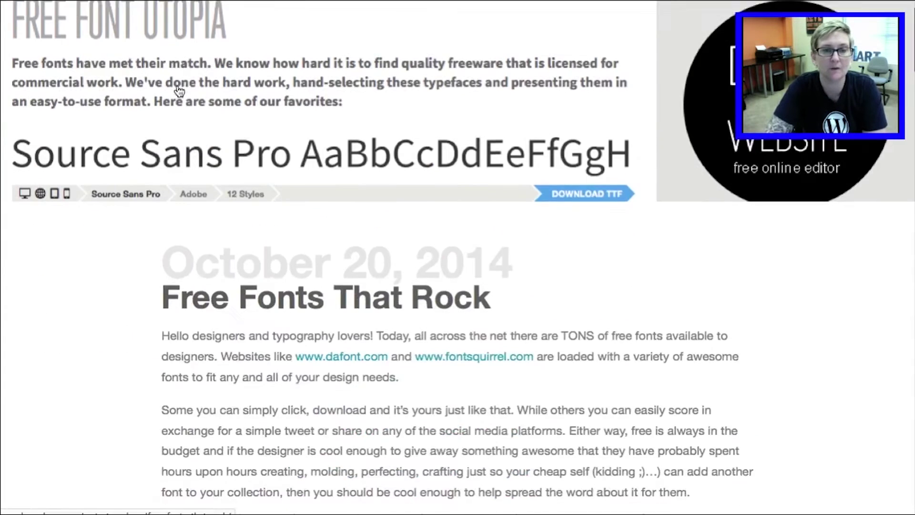
{"action": "scroll", "coordinate": [149, 90], "scroll_direction": "up", "scroll_amount": 3}
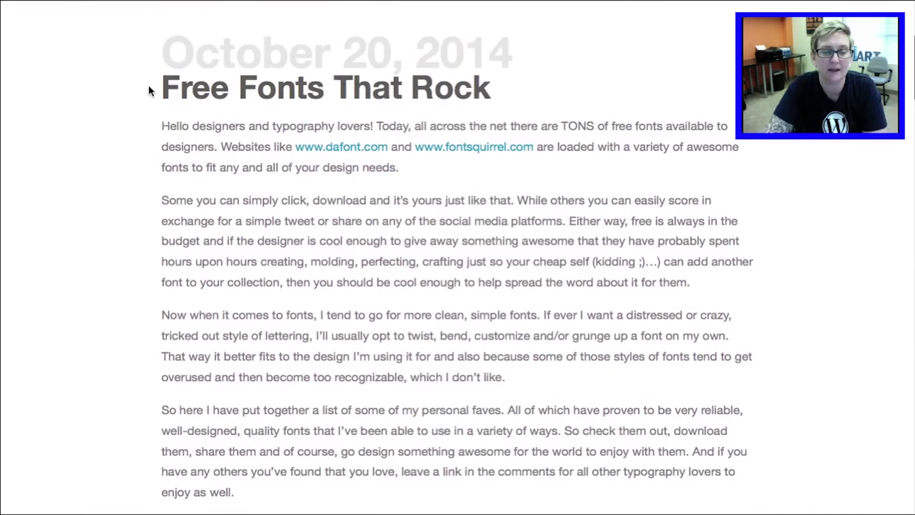
{"action": "scroll", "coordinate": [149, 89], "scroll_direction": "down", "scroll_amount": 15}
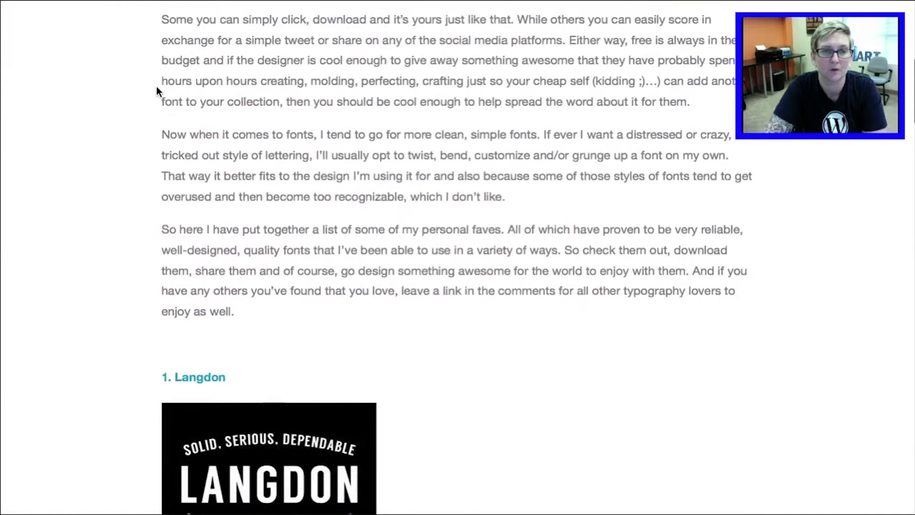
{"action": "scroll", "coordinate": [156, 87], "scroll_direction": "down", "scroll_amount": 20}
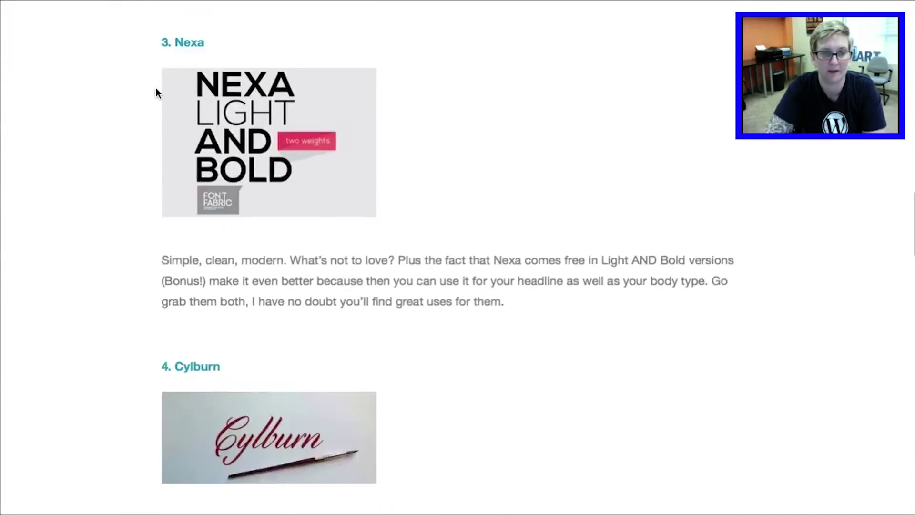
{"action": "scroll", "coordinate": [156, 89], "scroll_direction": "down", "scroll_amount": 5}
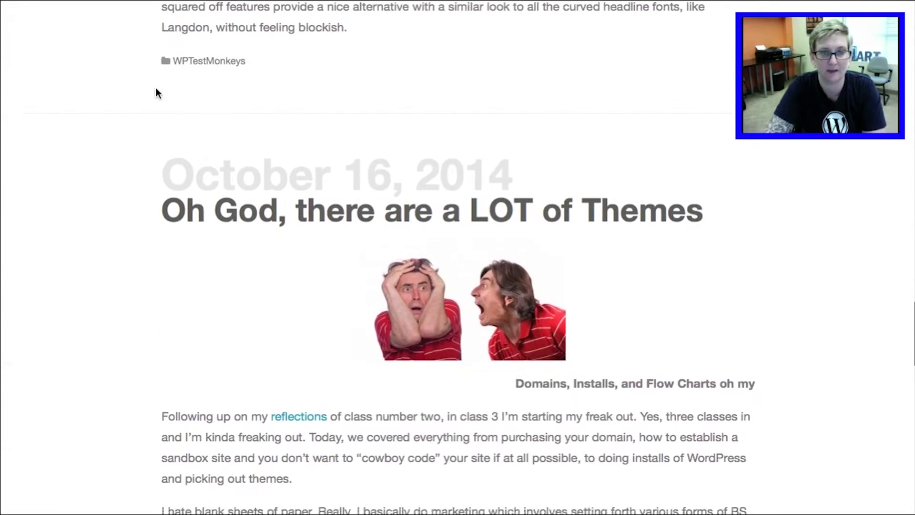
{"action": "scroll", "coordinate": [156, 90], "scroll_direction": "up", "scroll_amount": 7}
{"action": "scroll", "coordinate": [156, 88], "scroll_direction": "up", "scroll_amount": 8}
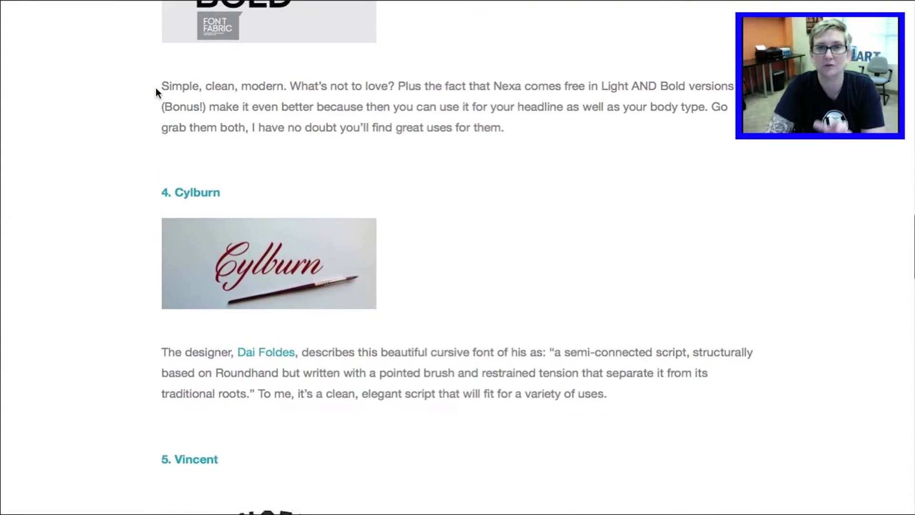
{"action": "scroll", "coordinate": [156, 91], "scroll_direction": "up", "scroll_amount": 1}
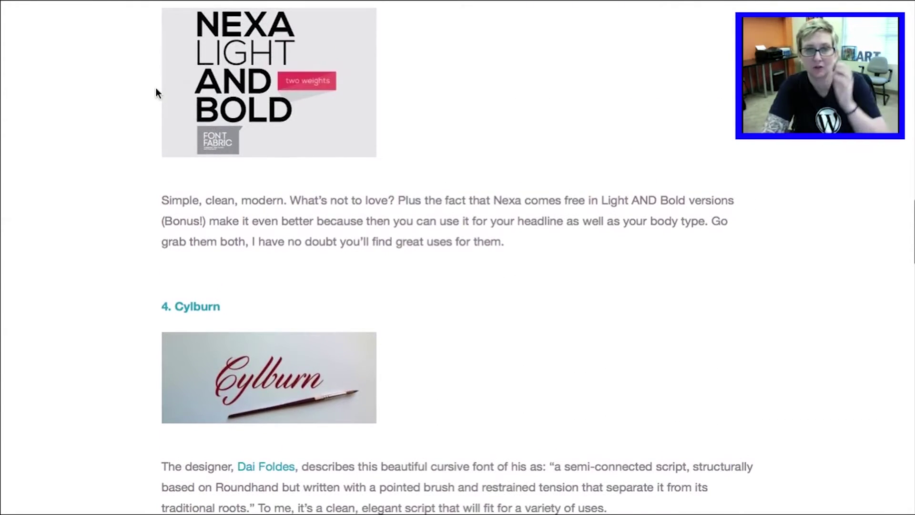
{"action": "scroll", "coordinate": [156, 90], "scroll_direction": "up", "scroll_amount": 17}
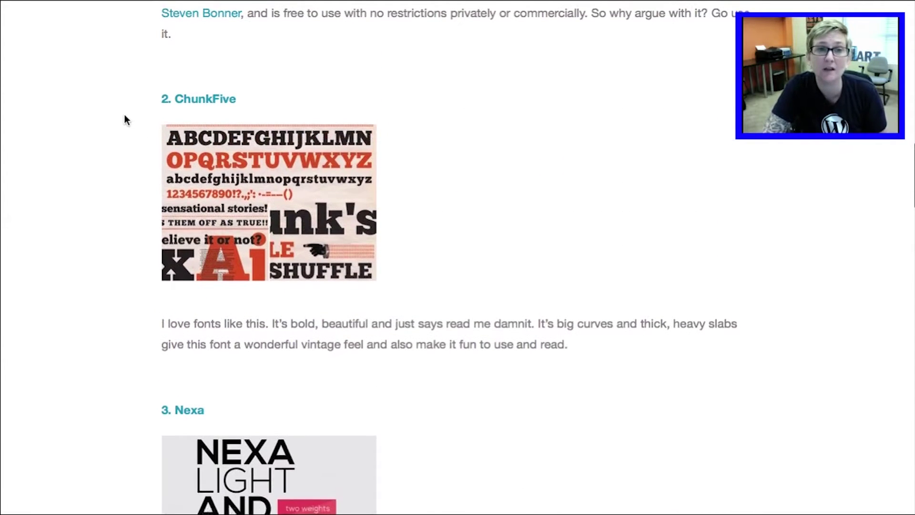
{"action": "scroll", "coordinate": [124, 118], "scroll_direction": "up", "scroll_amount": 1}
{"action": "scroll", "coordinate": [124, 118], "scroll_direction": "up", "scroll_amount": 4}
{"action": "scroll", "coordinate": [125, 118], "scroll_direction": "down", "scroll_amount": 3}
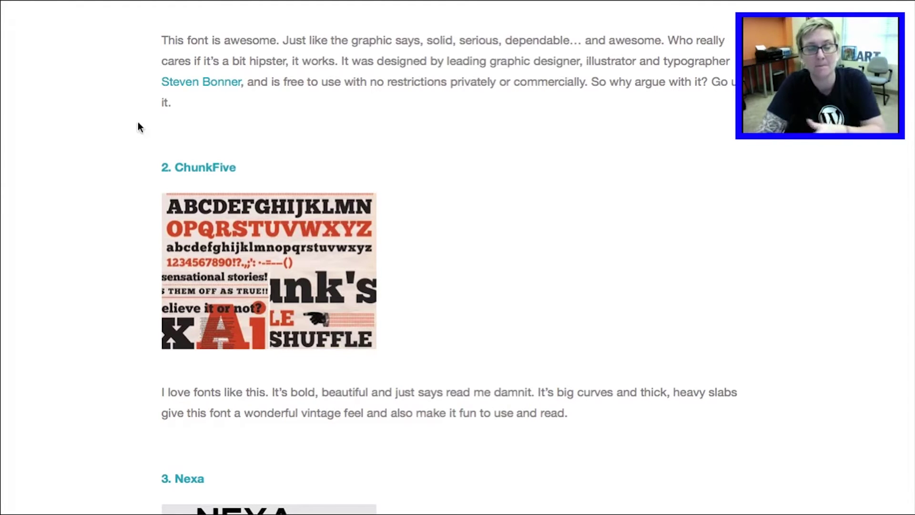
{"action": "scroll", "coordinate": [333, 161], "scroll_direction": "up", "scroll_amount": 5}
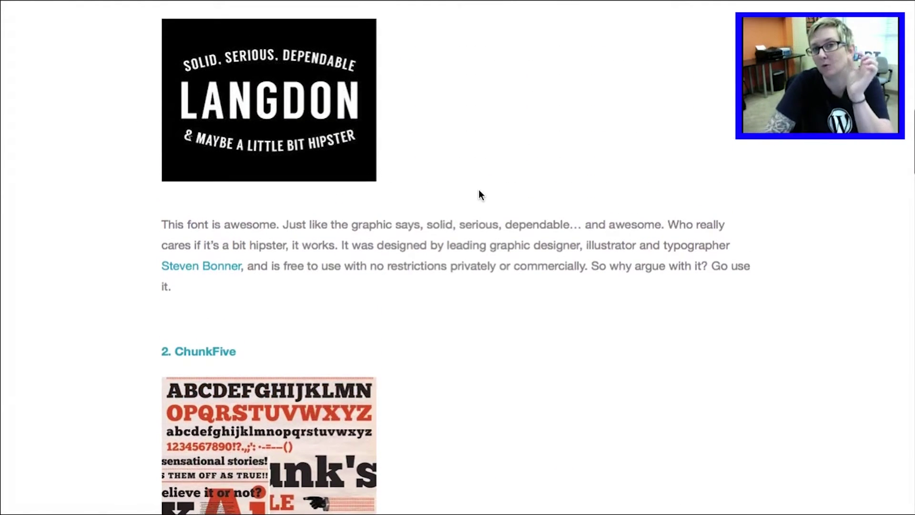
{"action": "scroll", "coordinate": [478, 190], "scroll_direction": "up", "scroll_amount": 10}
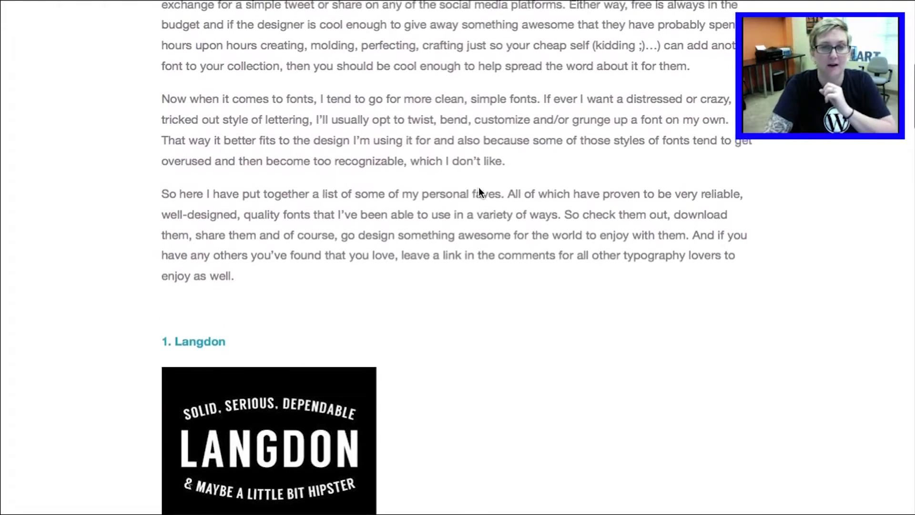
{"action": "scroll", "coordinate": [476, 188], "scroll_direction": "up", "scroll_amount": 6}
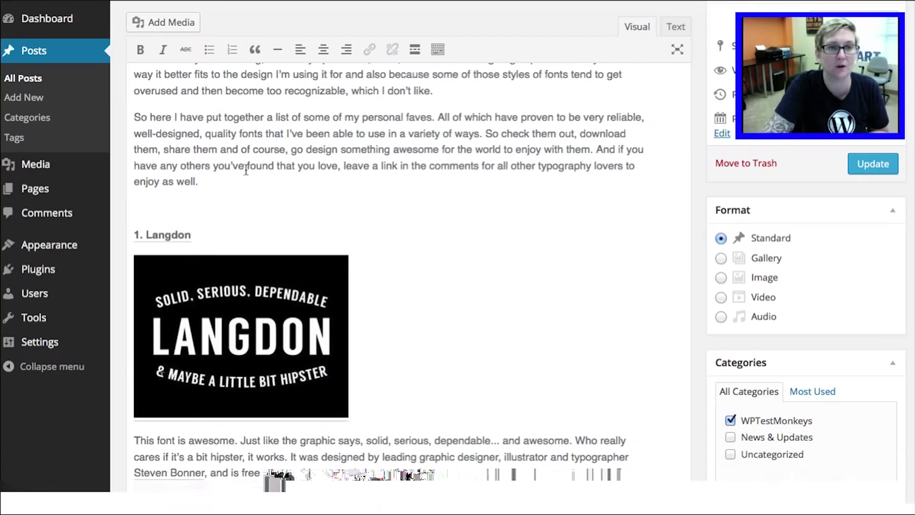
Show the editor's second toolbar row and switch to the Text tab's raw HTML view
{"action": "scroll", "coordinate": [395, 169], "scroll_direction": "up", "scroll_amount": 3}
{"action": "scroll", "coordinate": [395, 169], "scroll_direction": "up", "scroll_amount": 1}
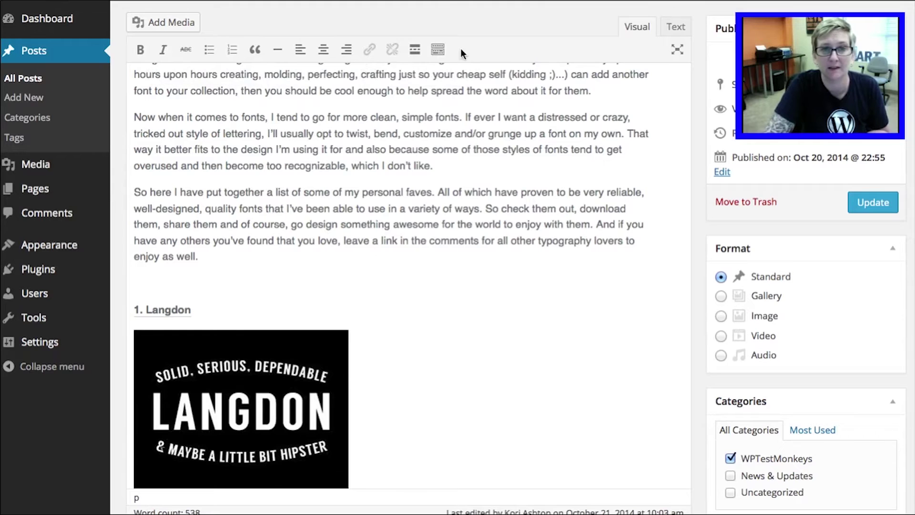
{"action": "left_click", "coordinate": [437, 50]}
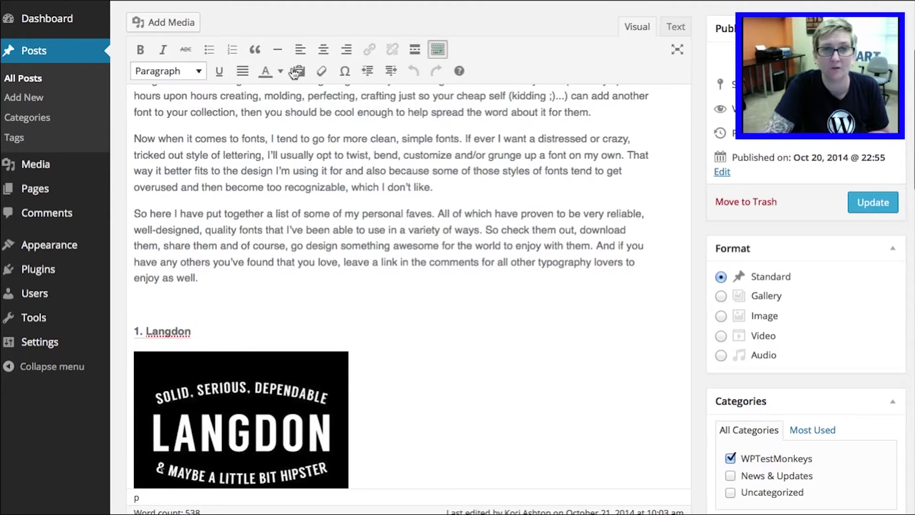
{"action": "left_click", "coordinate": [438, 50]}
{"action": "left_click", "coordinate": [437, 50]}
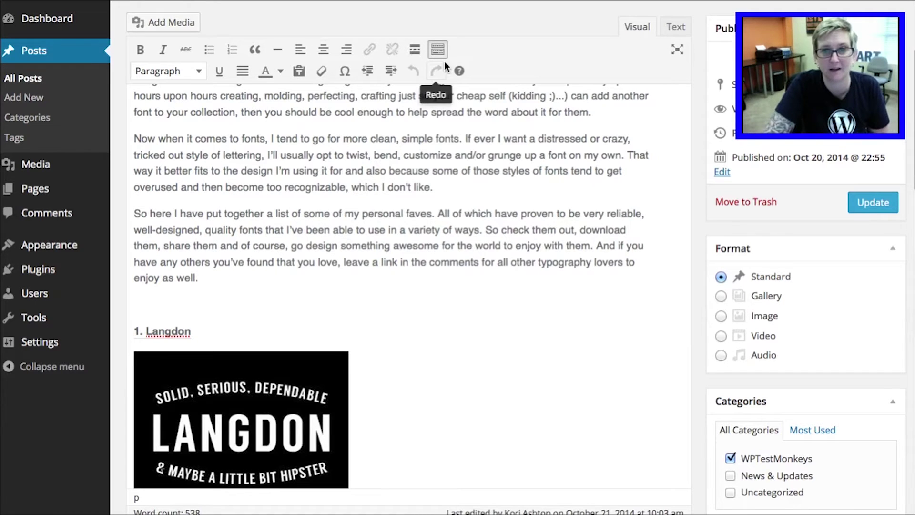
{"action": "left_click", "coordinate": [676, 27]}
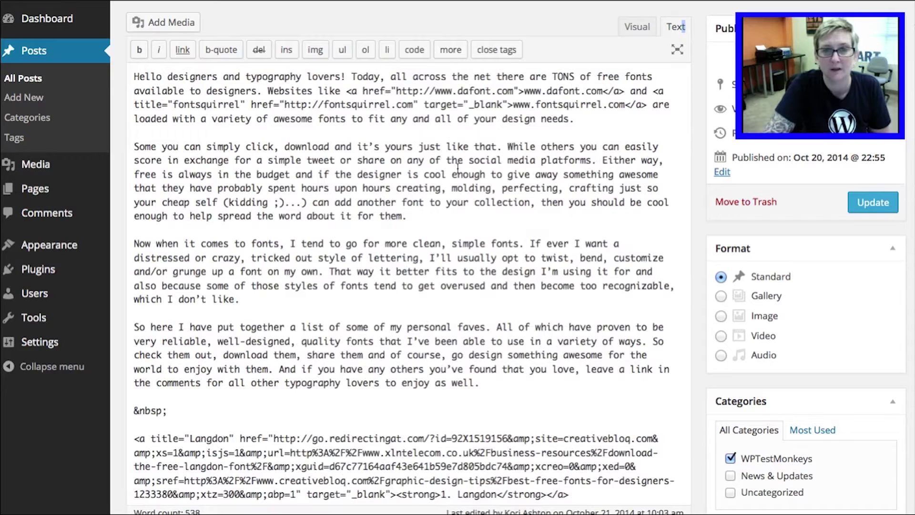
Insert a <!--more--> tag on the empty line after the second paragraph and update the post
{"action": "left_click", "coordinate": [395, 232]}
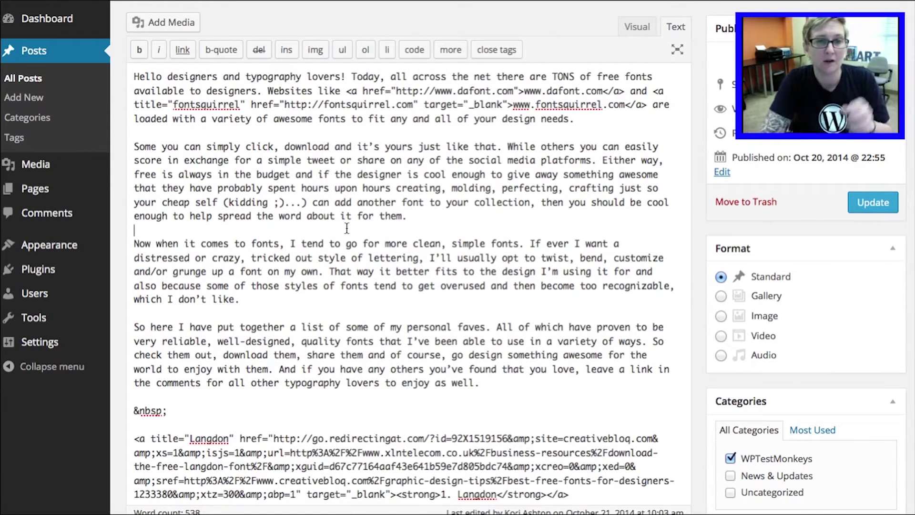
{"action": "left_click", "coordinate": [450, 50]}
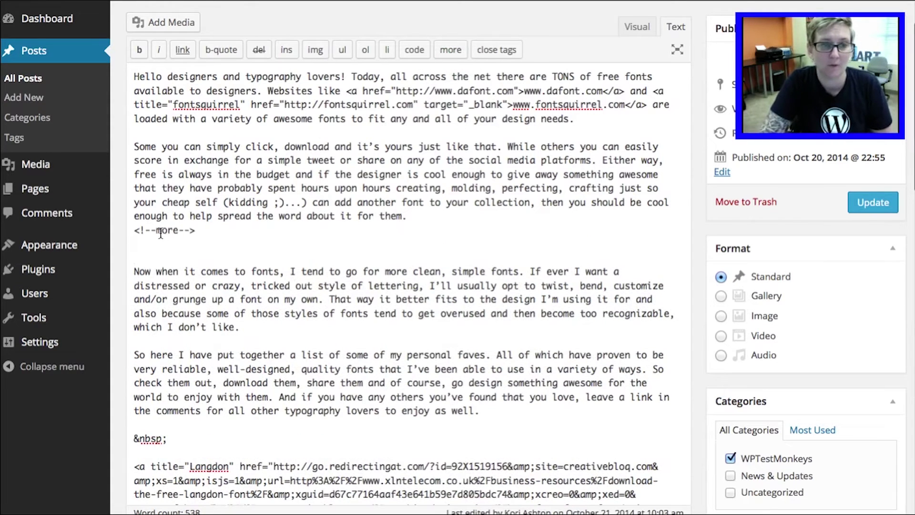
{"action": "triple_click", "coordinate": [160, 232]}
{"action": "left_click", "coordinate": [212, 233]}
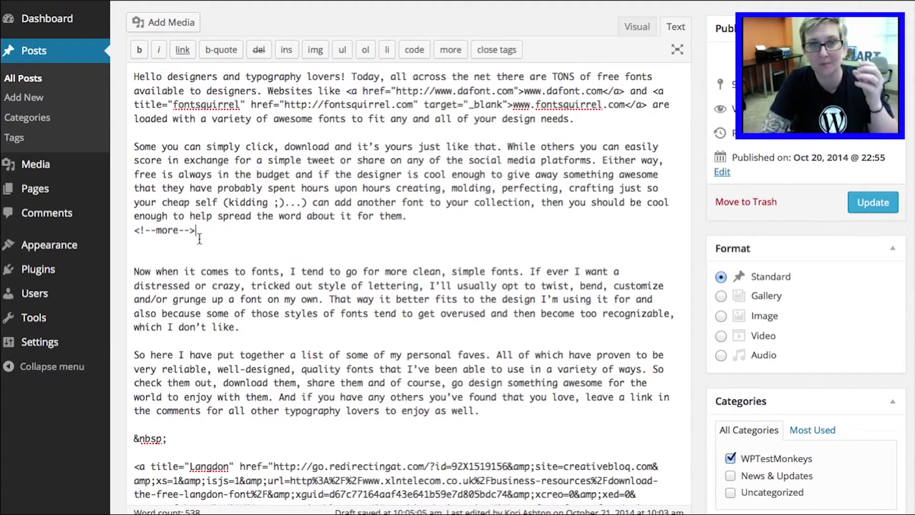
{"action": "left_click", "coordinate": [163, 231]}
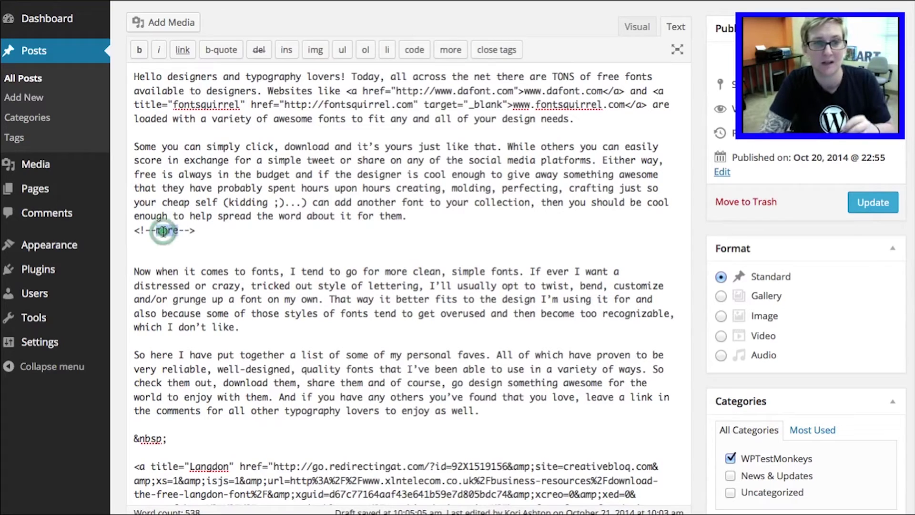
{"action": "left_click", "coordinate": [209, 231]}
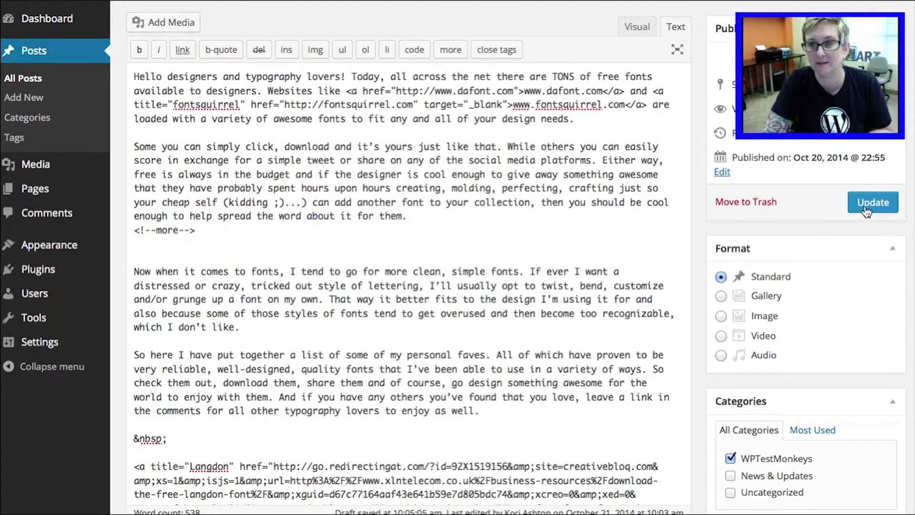
{"action": "left_click", "coordinate": [862, 208]}
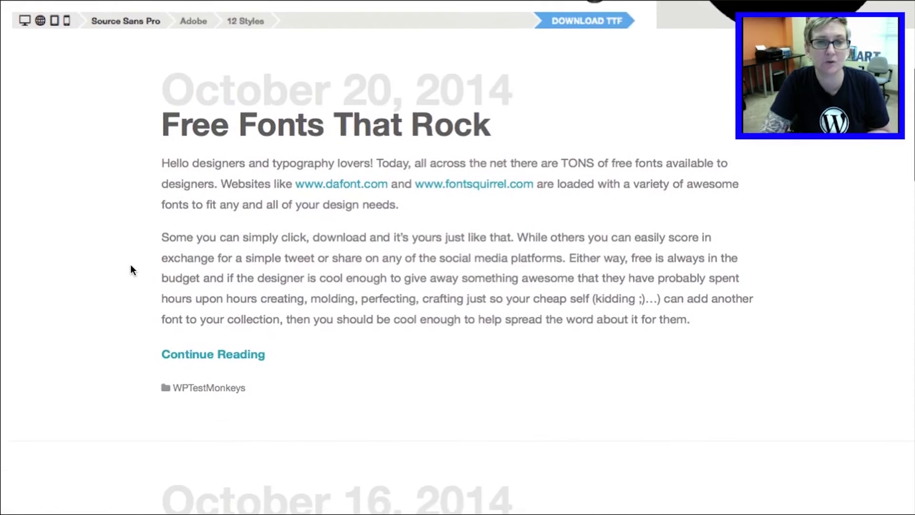
Check the homepage shows Free Fonts That Rock as a two-paragraph excerpt ending in Continue Reading
{"action": "scroll", "coordinate": [132, 269], "scroll_direction": "down", "scroll_amount": 10}
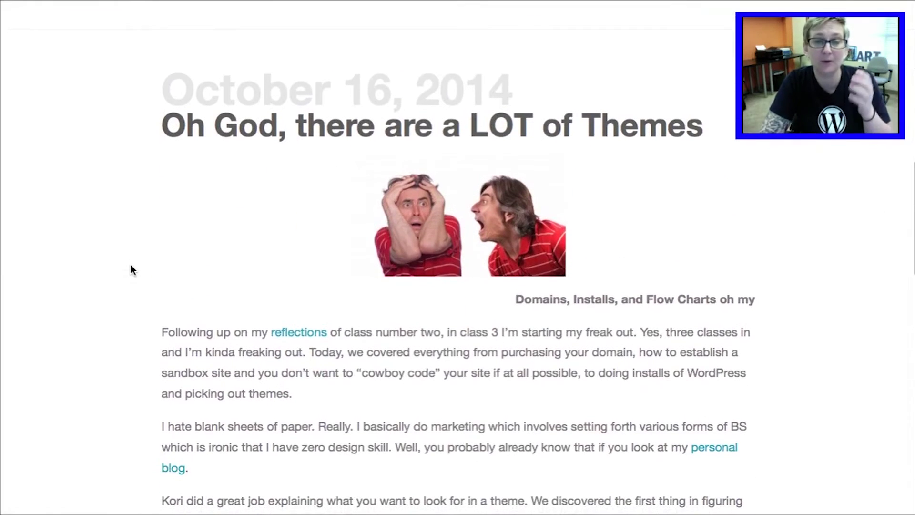
{"action": "scroll", "coordinate": [131, 264], "scroll_direction": "up", "scroll_amount": 14}
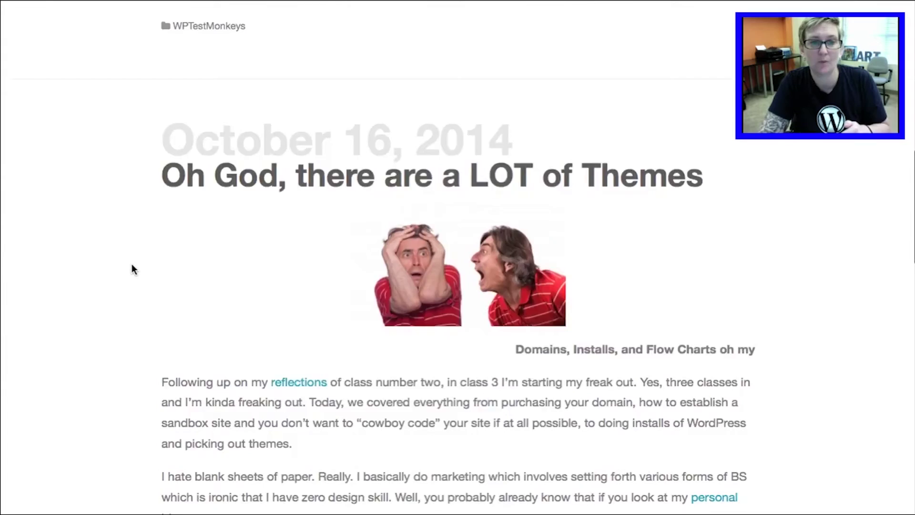
{"action": "scroll", "coordinate": [131, 263], "scroll_direction": "up", "scroll_amount": 1}
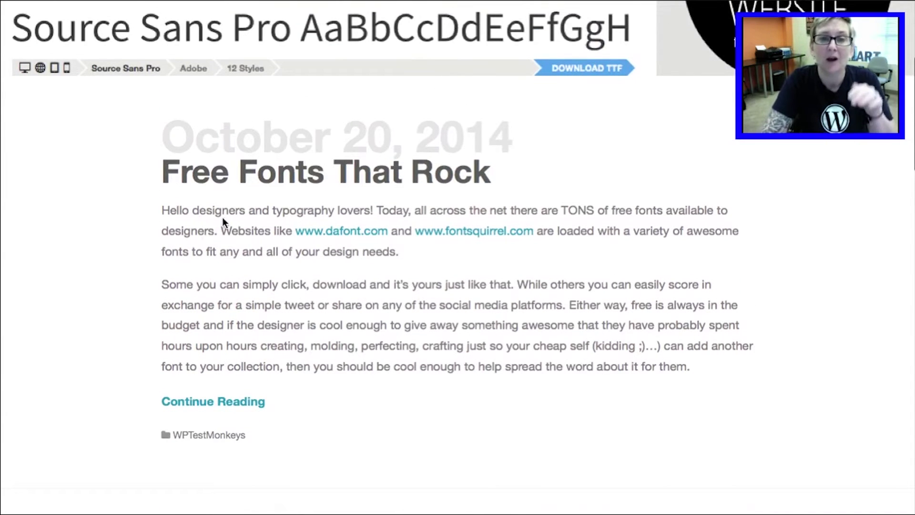
{"action": "left_click", "coordinate": [213, 405]}
{"action": "scroll", "coordinate": [161, 339], "scroll_direction": "down", "scroll_amount": 15}
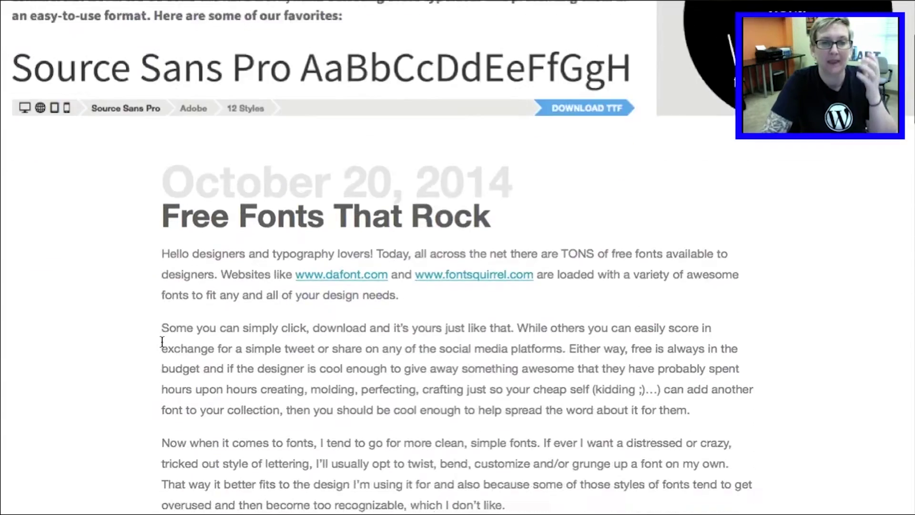
{"action": "scroll", "coordinate": [162, 345], "scroll_direction": "down", "scroll_amount": 15}
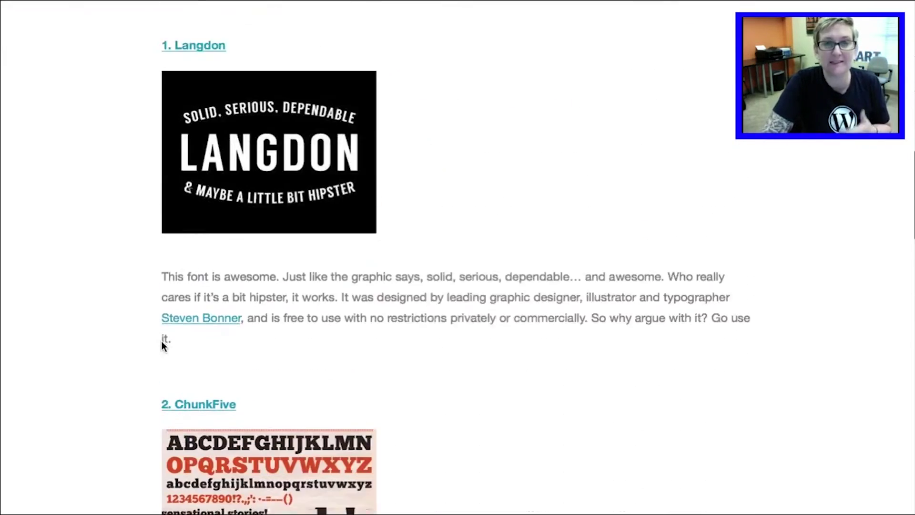
{"action": "scroll", "coordinate": [164, 349], "scroll_direction": "up", "scroll_amount": 20}
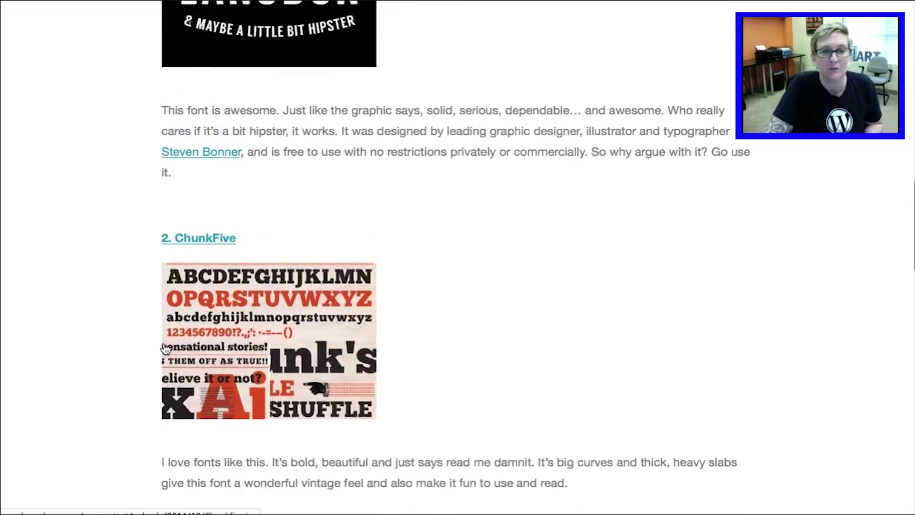
{"action": "scroll", "coordinate": [247, 257], "scroll_direction": "up", "scroll_amount": 1}
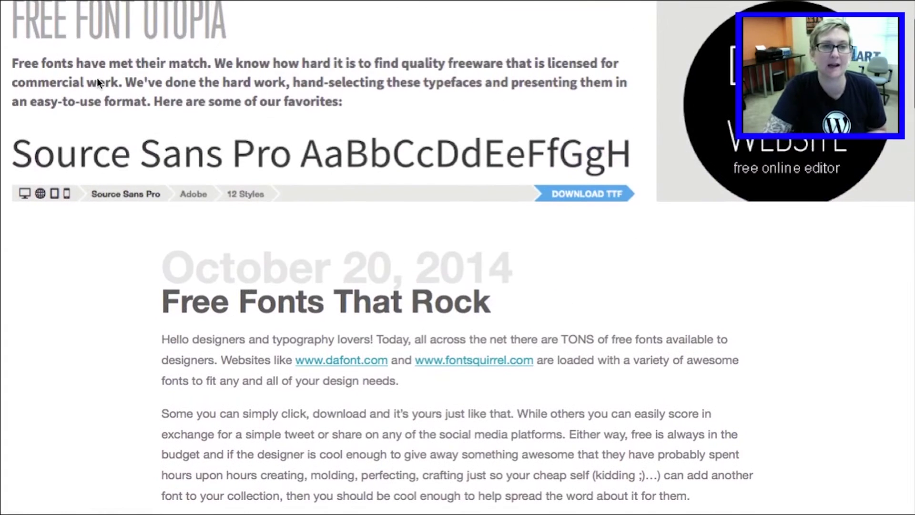
{"action": "scroll", "coordinate": [312, 296], "scroll_direction": "down", "scroll_amount": 5}
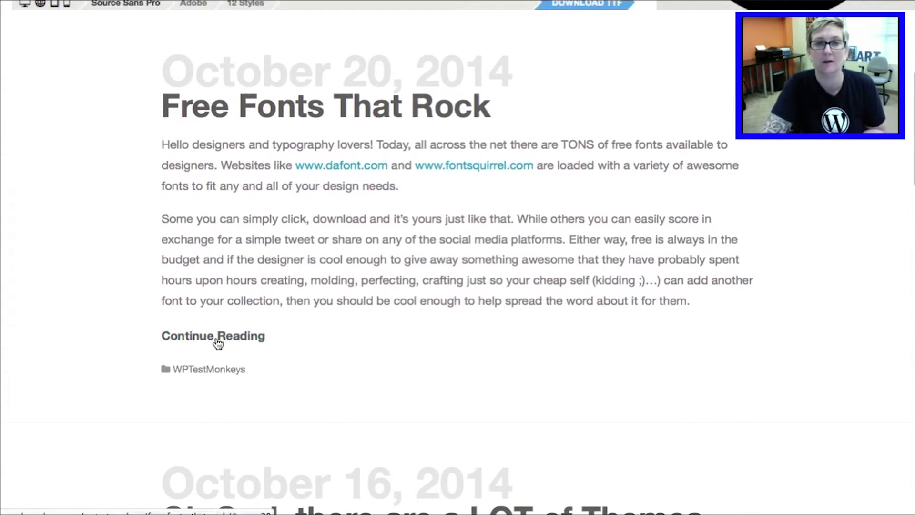
{"action": "left_click", "coordinate": [241, 336]}
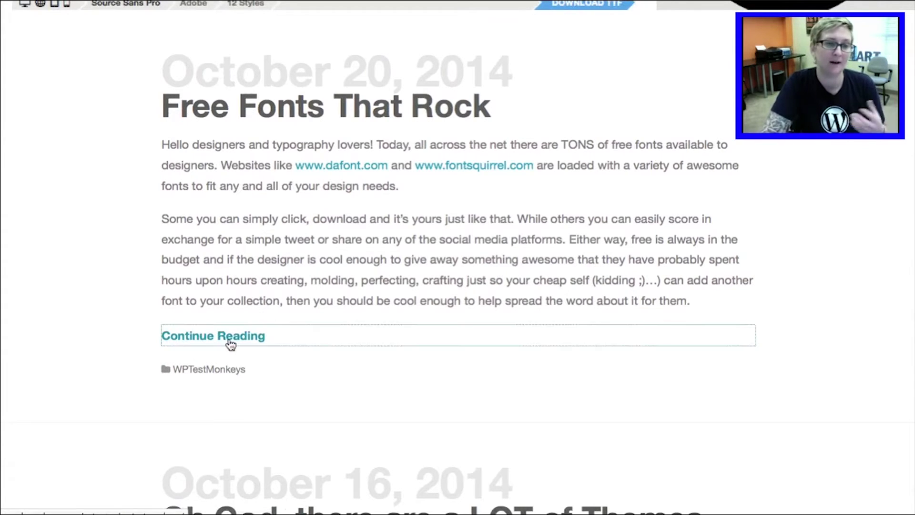
Follow Continue Reading and scroll through the full Free Fonts That Rock post
{"action": "left_click", "coordinate": [203, 339]}
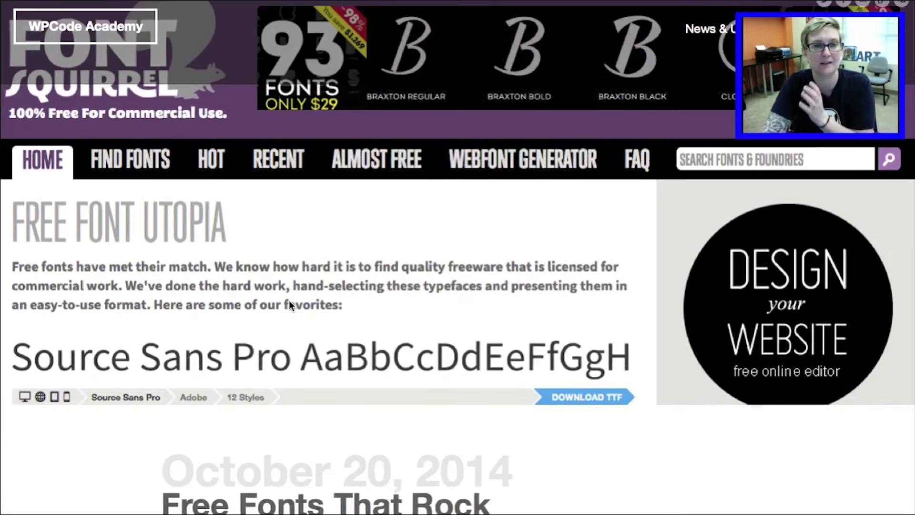
{"action": "scroll", "coordinate": [269, 314], "scroll_direction": "down", "scroll_amount": 15}
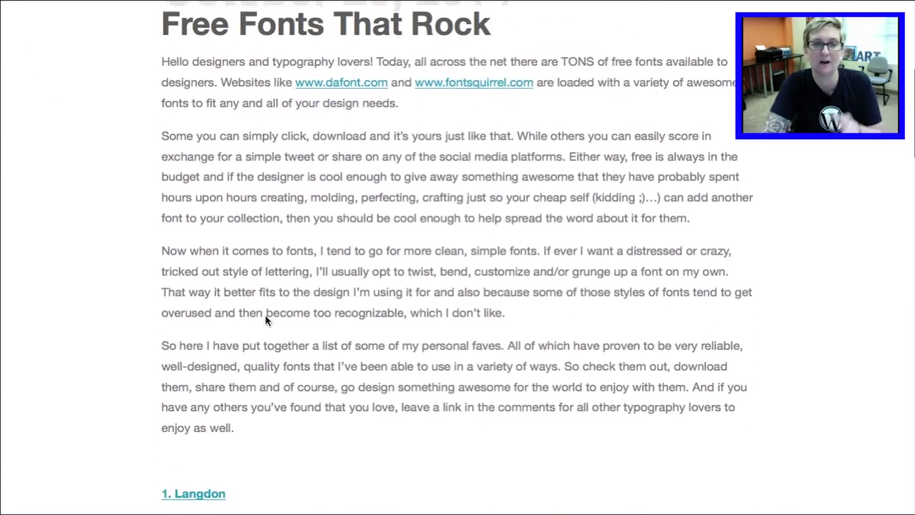
{"action": "scroll", "coordinate": [264, 315], "scroll_direction": "down", "scroll_amount": 9}
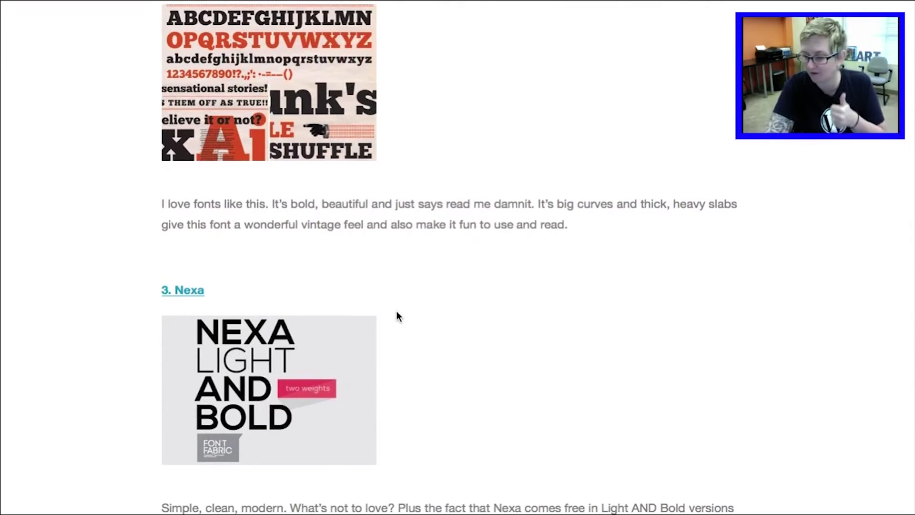
{"action": "scroll", "coordinate": [397, 316], "scroll_direction": "up", "scroll_amount": 6}
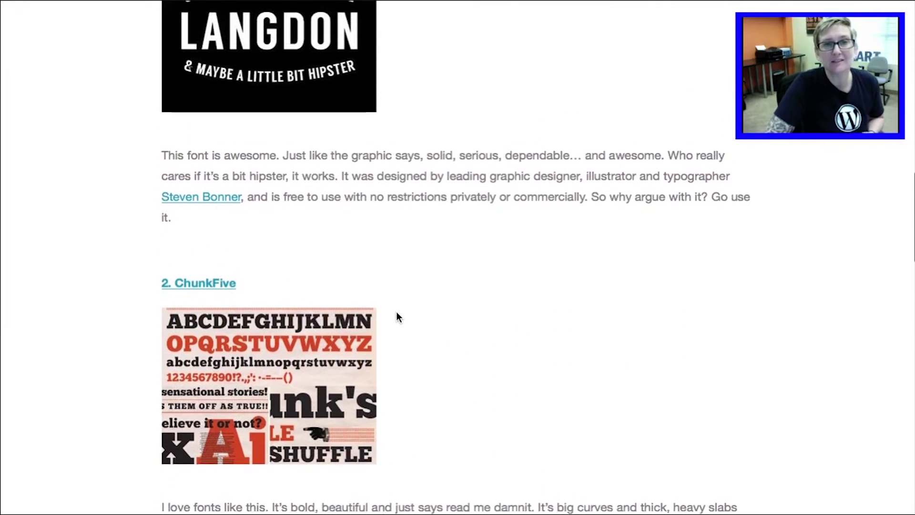
{"action": "scroll", "coordinate": [397, 316], "scroll_direction": "up", "scroll_amount": 1}
{"action": "scroll", "coordinate": [396, 318], "scroll_direction": "up", "scroll_amount": 4}
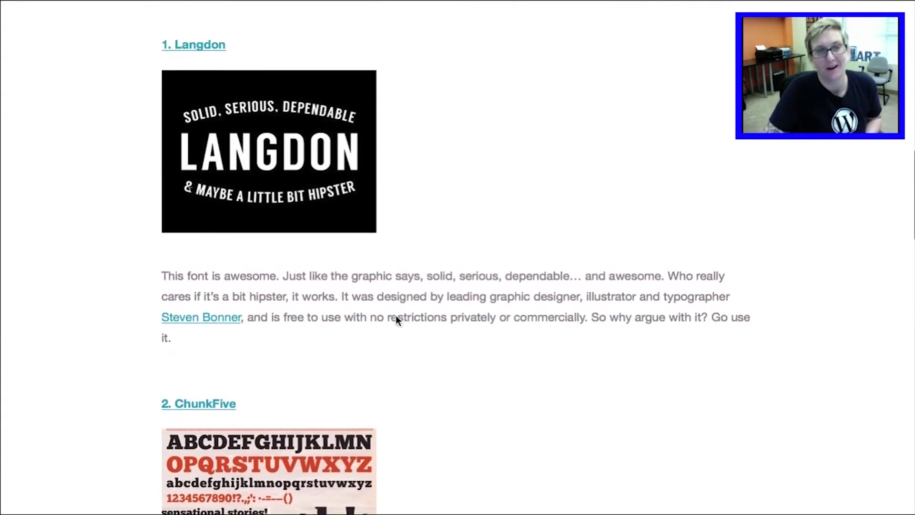
{"action": "scroll", "coordinate": [397, 318], "scroll_direction": "up", "scroll_amount": 1}
{"action": "scroll", "coordinate": [409, 322], "scroll_direction": "up", "scroll_amount": 5}
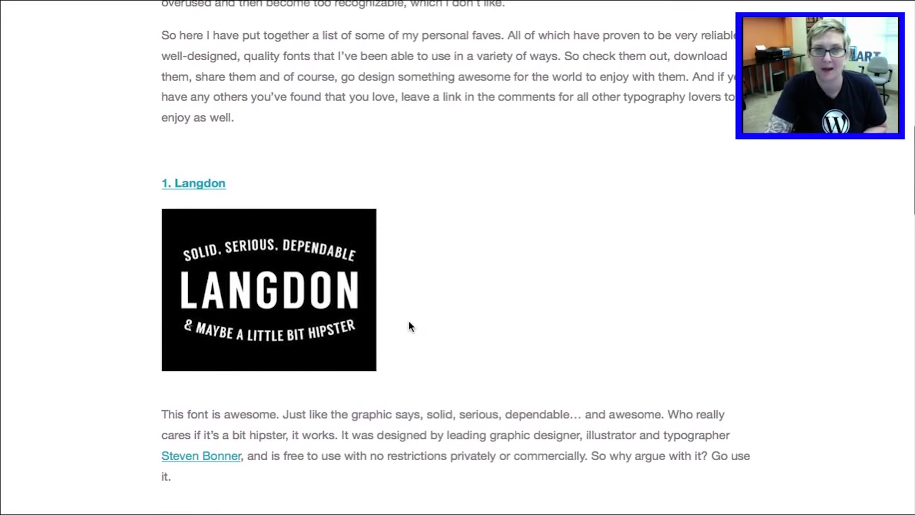
{"action": "scroll", "coordinate": [408, 326], "scroll_direction": "up", "scroll_amount": 1}
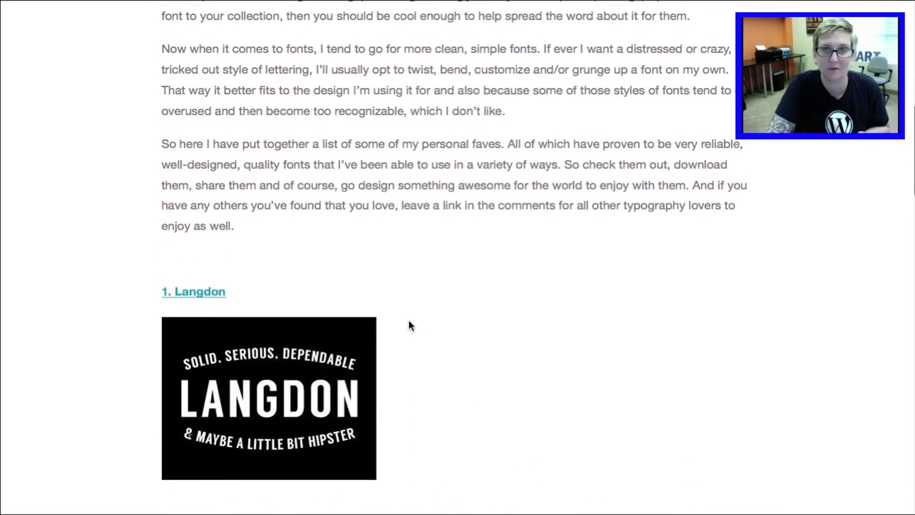
{"action": "scroll", "coordinate": [409, 326], "scroll_direction": "up", "scroll_amount": 8}
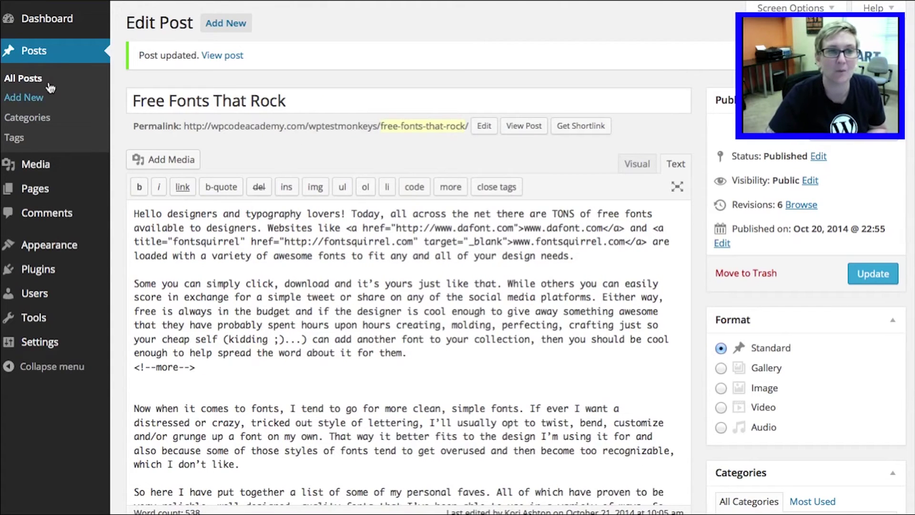
From Posts > All Posts, open Quick Edit for 'What is WP Code Academy?'
{"action": "left_click", "coordinate": [21, 78]}
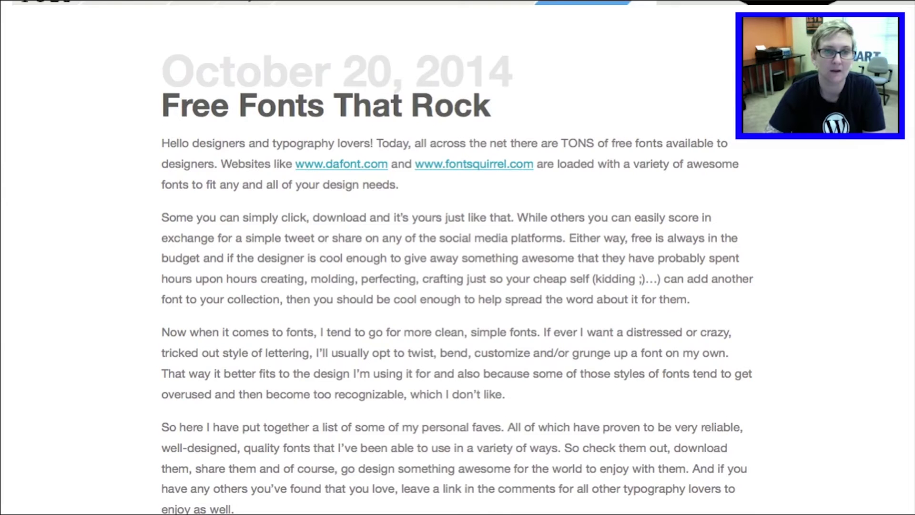
{"action": "scroll", "coordinate": [107, 86], "scroll_direction": "up", "scroll_amount": 10}
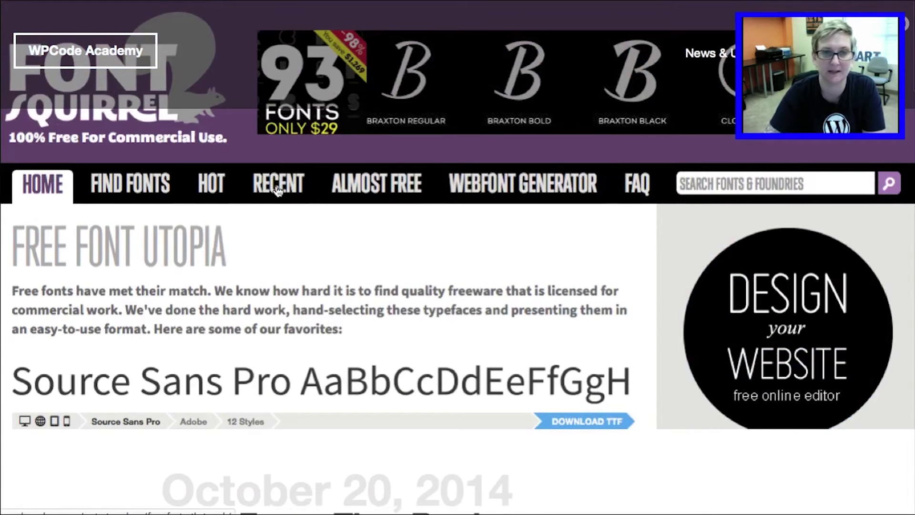
{"action": "scroll", "coordinate": [272, 114], "scroll_direction": "down", "scroll_amount": 9}
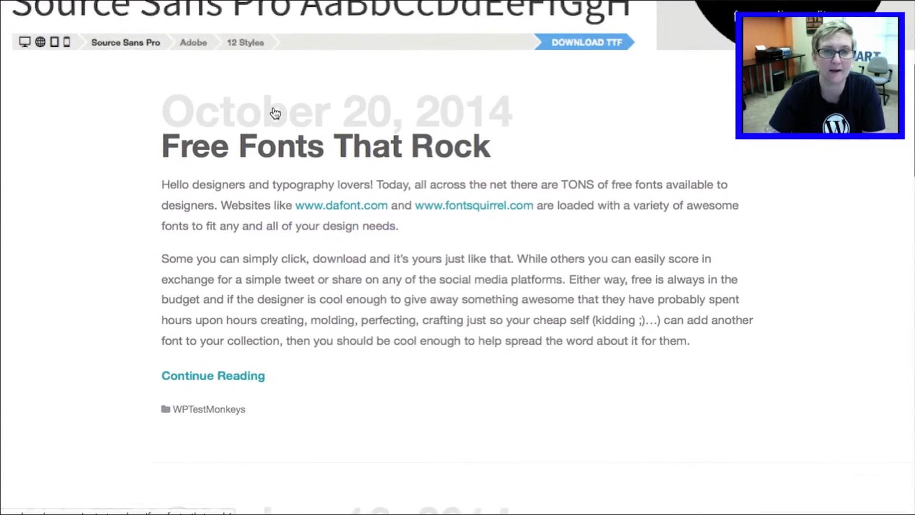
{"action": "scroll", "coordinate": [420, 124], "scroll_direction": "up", "scroll_amount": 9}
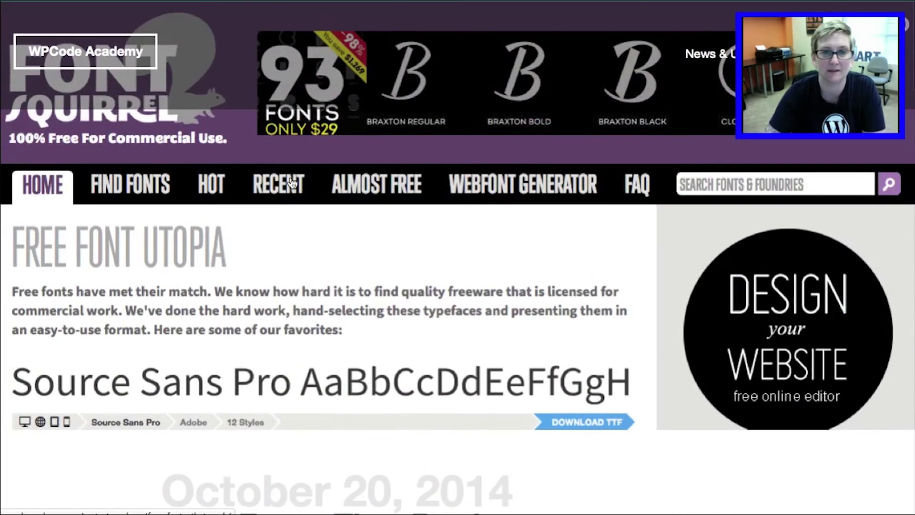
{"action": "scroll", "coordinate": [400, 213], "scroll_direction": "down", "scroll_amount": 9}
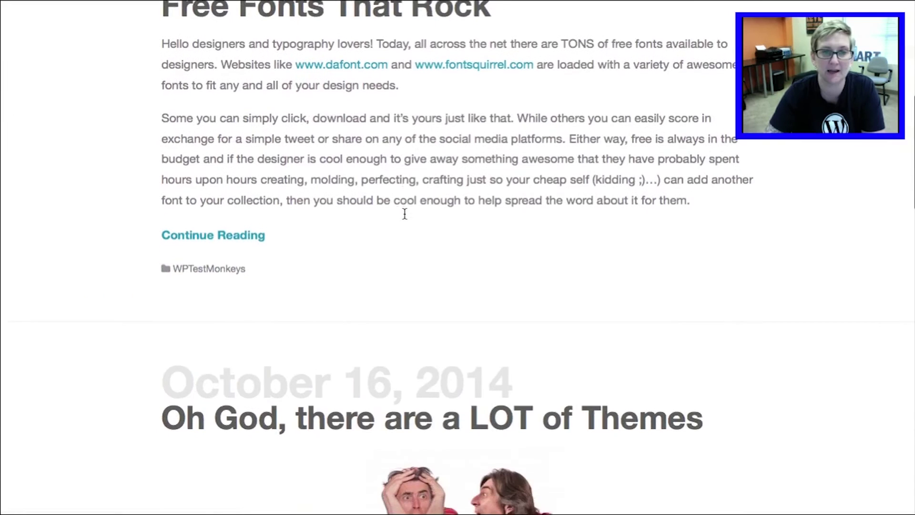
{"action": "scroll", "coordinate": [400, 213], "scroll_direction": "up", "scroll_amount": 9}
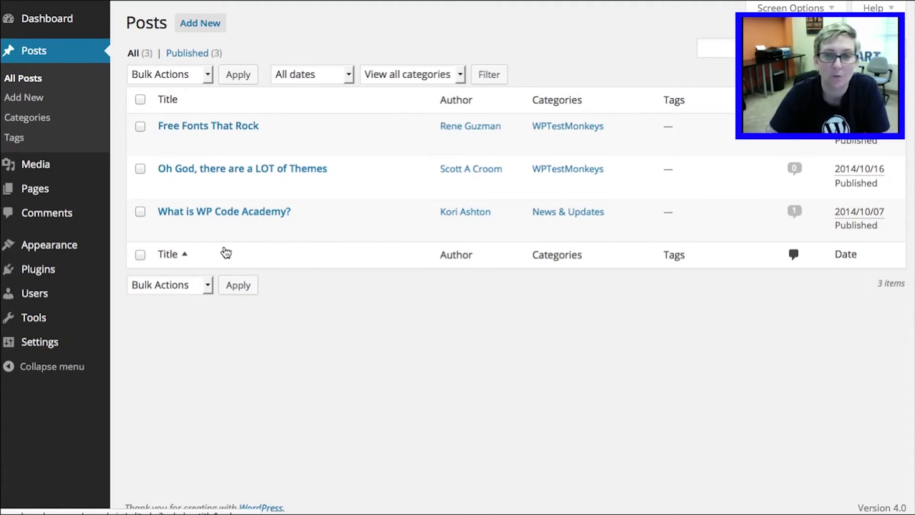
{"action": "left_click", "coordinate": [199, 230]}
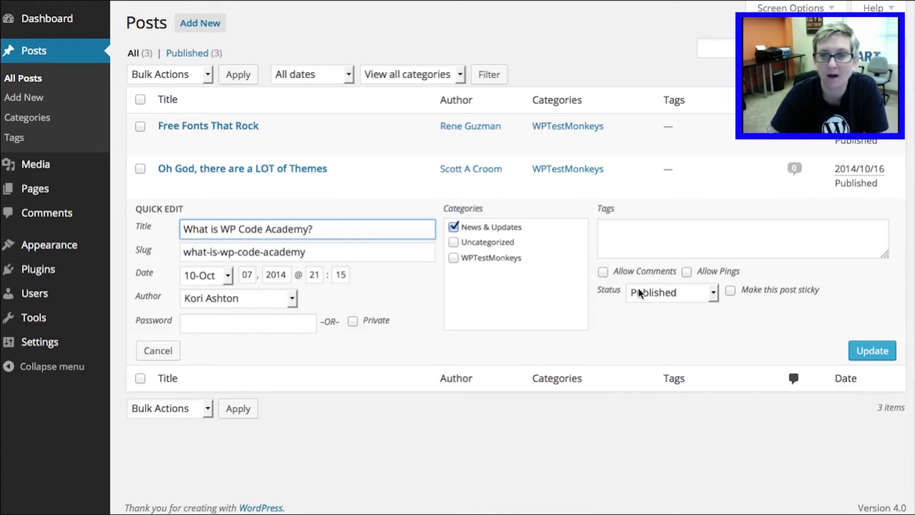
Make 'What is WP Code Academy?' sticky, update it, and confirm it tops the homepage
{"action": "left_click", "coordinate": [731, 292]}
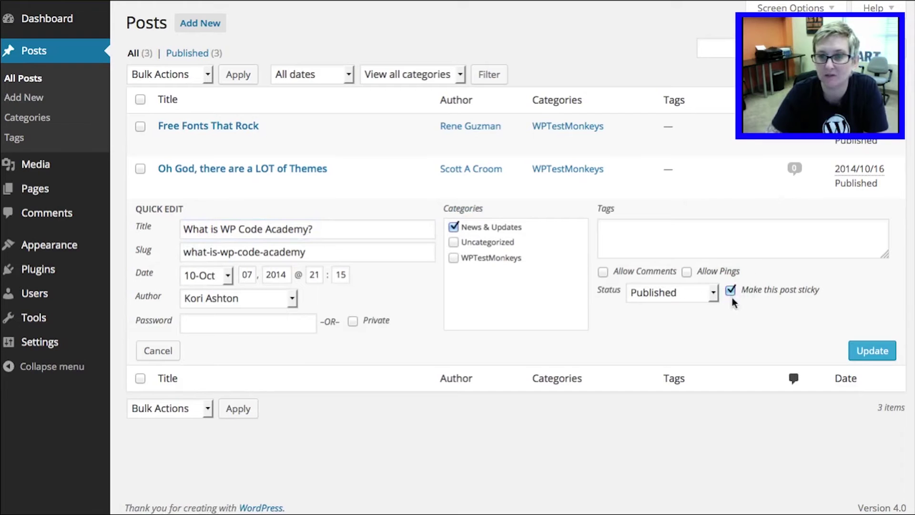
{"action": "left_click", "coordinate": [872, 351]}
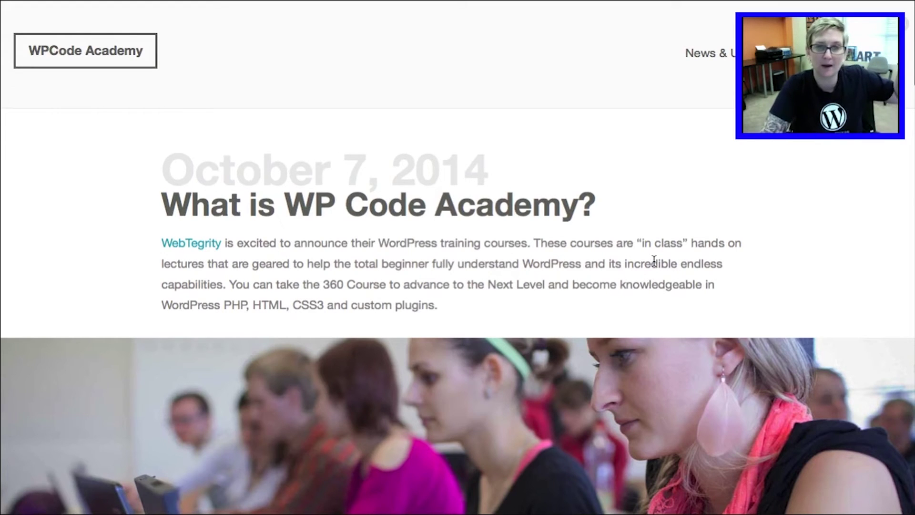
{"action": "scroll", "coordinate": [653, 261], "scroll_direction": "down", "scroll_amount": 7}
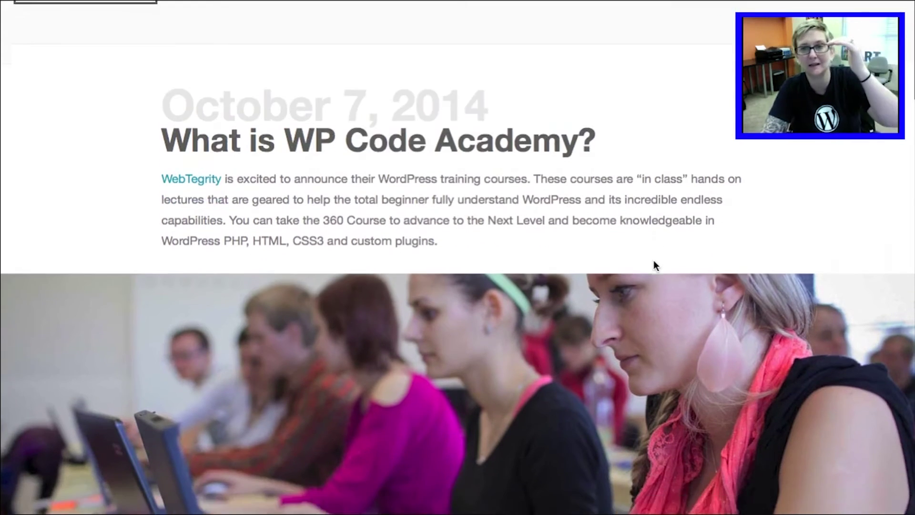
{"action": "scroll", "coordinate": [653, 260], "scroll_direction": "down", "scroll_amount": 15}
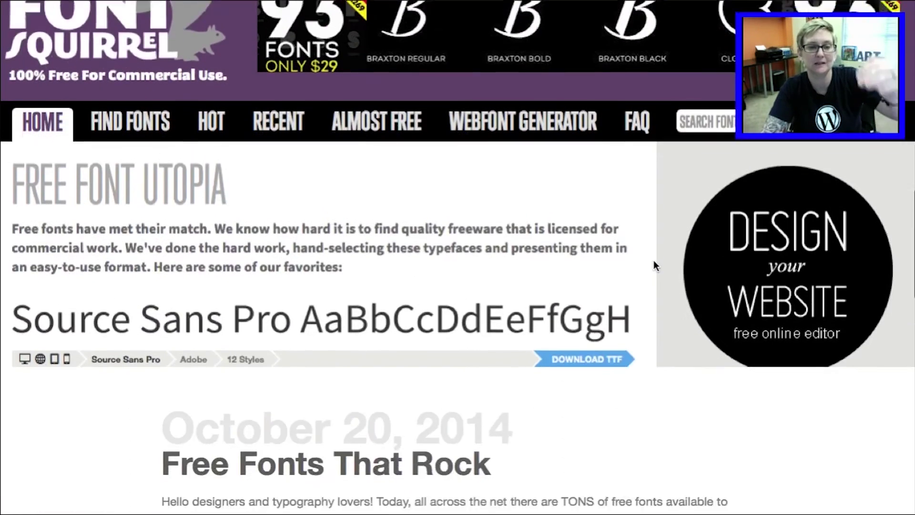
{"action": "scroll", "coordinate": [655, 267], "scroll_direction": "down", "scroll_amount": 15}
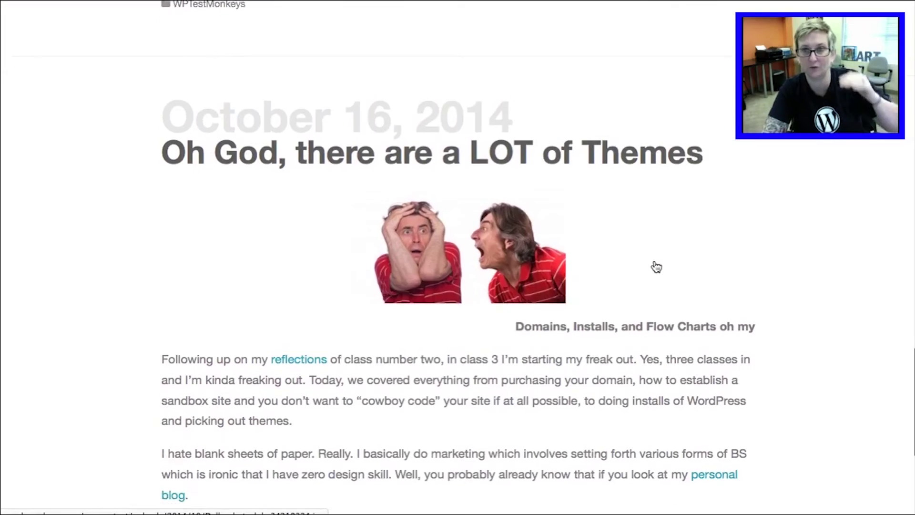
{"action": "scroll", "coordinate": [655, 267], "scroll_direction": "up", "scroll_amount": 10}
{"action": "scroll", "coordinate": [654, 264], "scroll_direction": "up", "scroll_amount": 8}
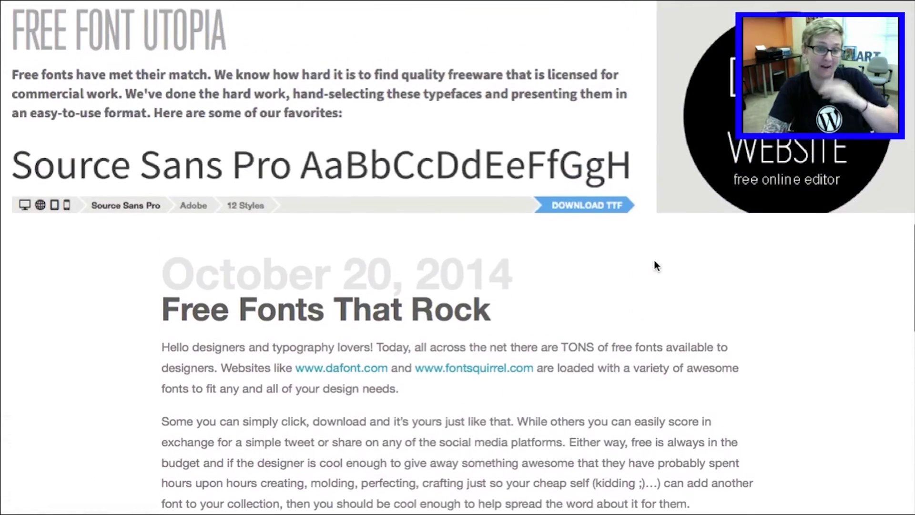
{"action": "scroll", "coordinate": [655, 266], "scroll_direction": "up", "scroll_amount": 10}
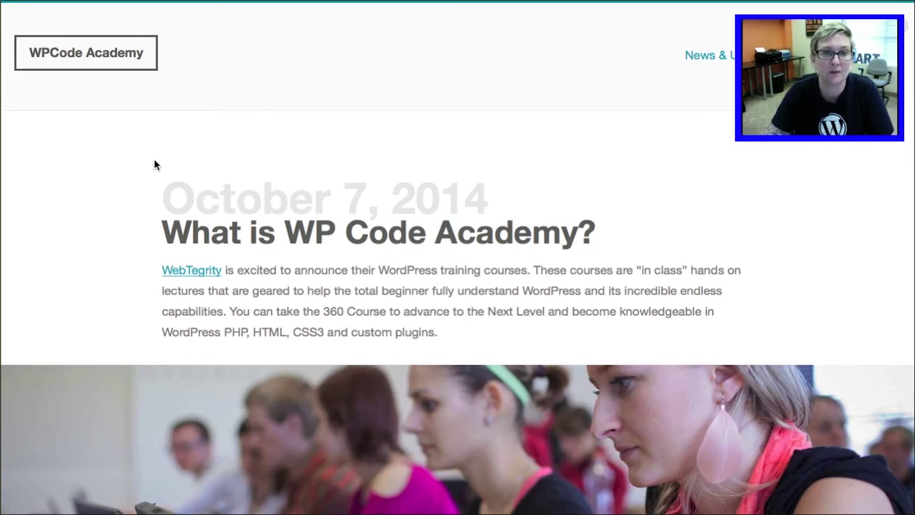
Scroll through the live post's comments, then head back to the admin Posts list
{"action": "scroll", "coordinate": [154, 159], "scroll_direction": "down", "scroll_amount": 5}
{"action": "scroll", "coordinate": [154, 162], "scroll_direction": "down", "scroll_amount": 20}
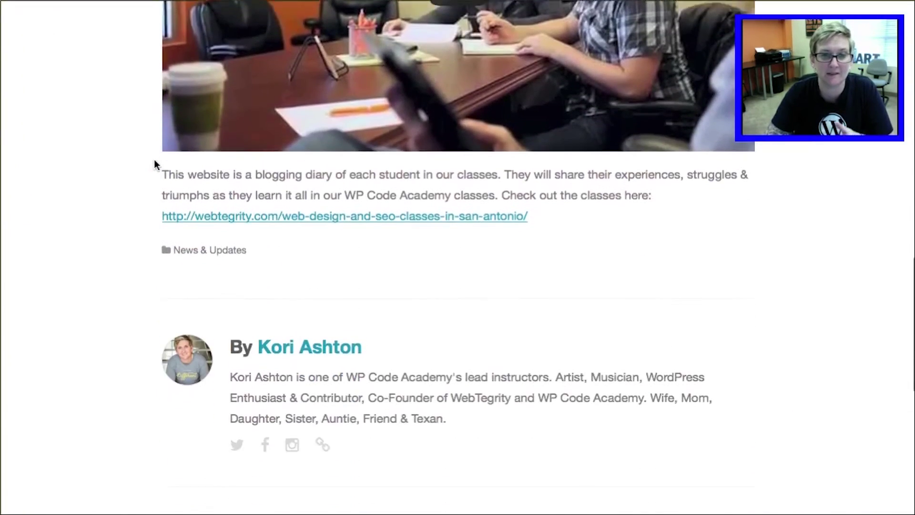
{"action": "scroll", "coordinate": [154, 165], "scroll_direction": "down", "scroll_amount": 3}
{"action": "scroll", "coordinate": [155, 164], "scroll_direction": "down", "scroll_amount": 1}
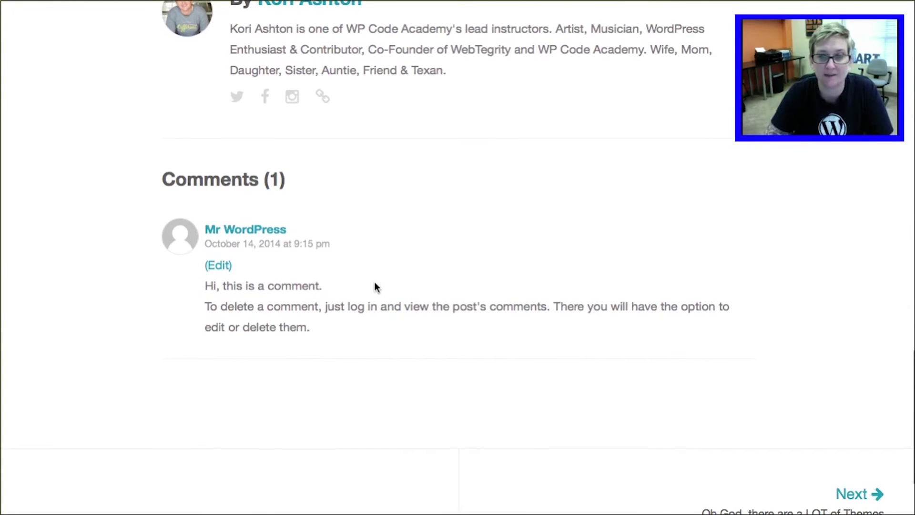
{"action": "scroll", "coordinate": [398, 282], "scroll_direction": "down", "scroll_amount": 3}
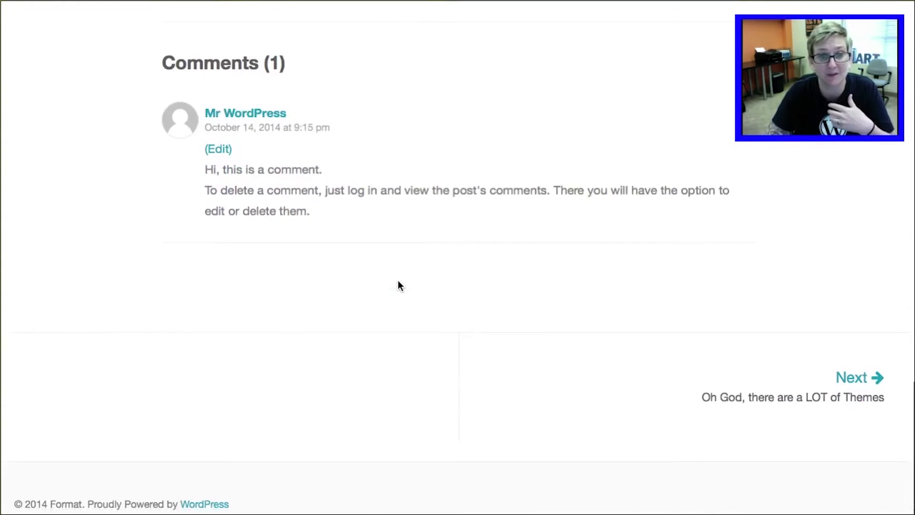
{"action": "scroll", "coordinate": [399, 282], "scroll_direction": "up", "scroll_amount": 2}
{"action": "scroll", "coordinate": [399, 284], "scroll_direction": "up", "scroll_amount": 1}
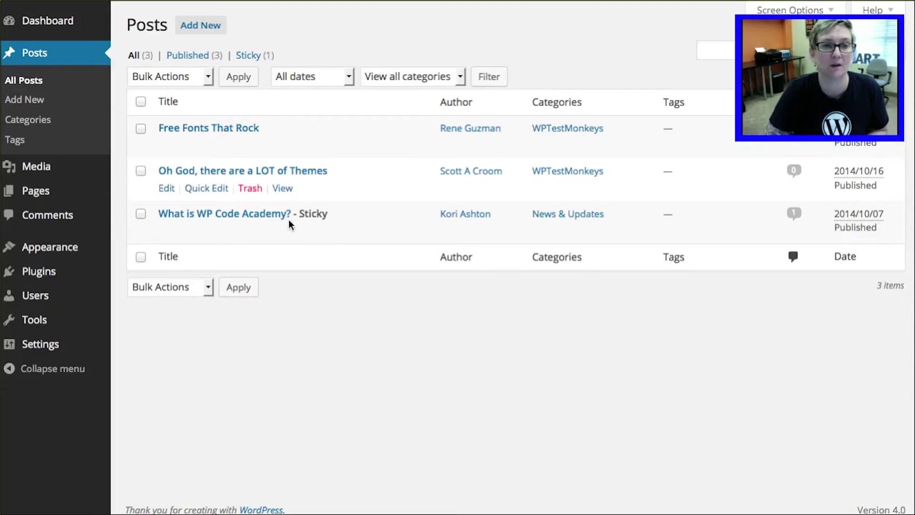
{"action": "mouse_move", "coordinate": [265, 222]}
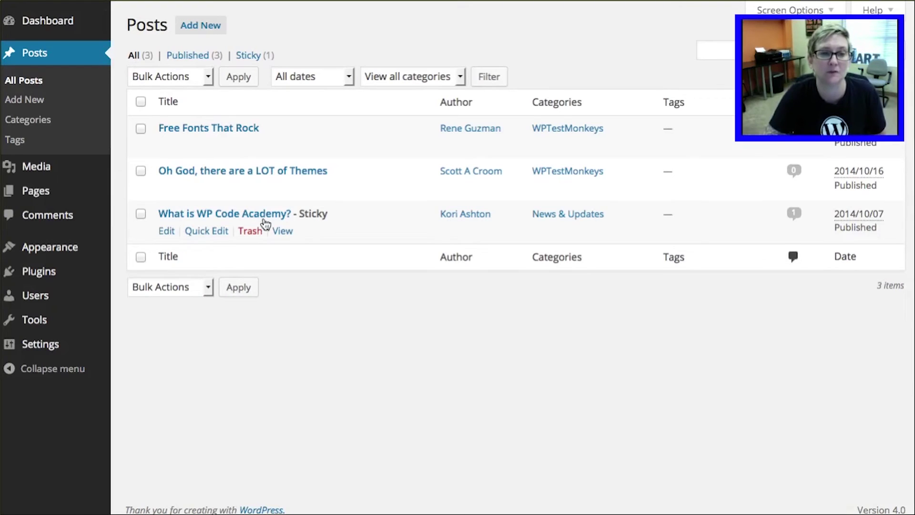
Quick Edit 'What is WP Code Academy?' to tick Allow Comments and save it
{"action": "left_click", "coordinate": [206, 231]}
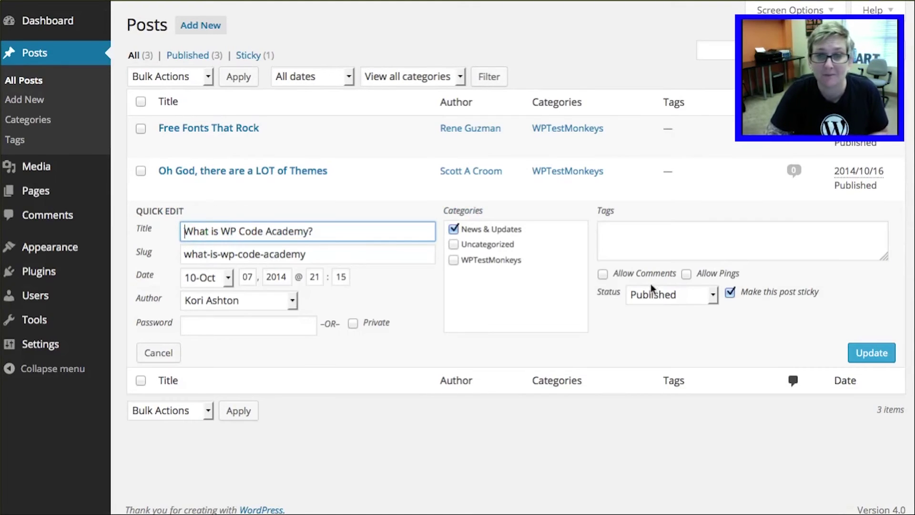
{"action": "left_click", "coordinate": [624, 274]}
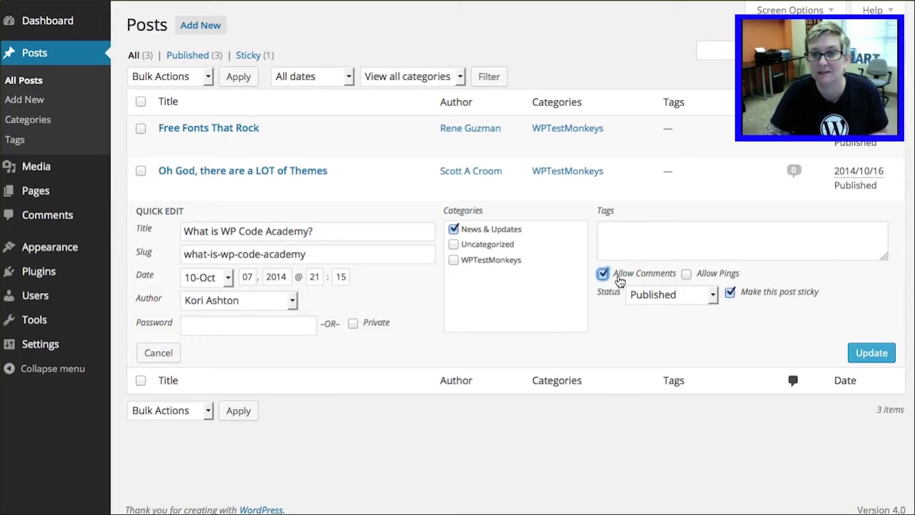
{"action": "left_click", "coordinate": [870, 353]}
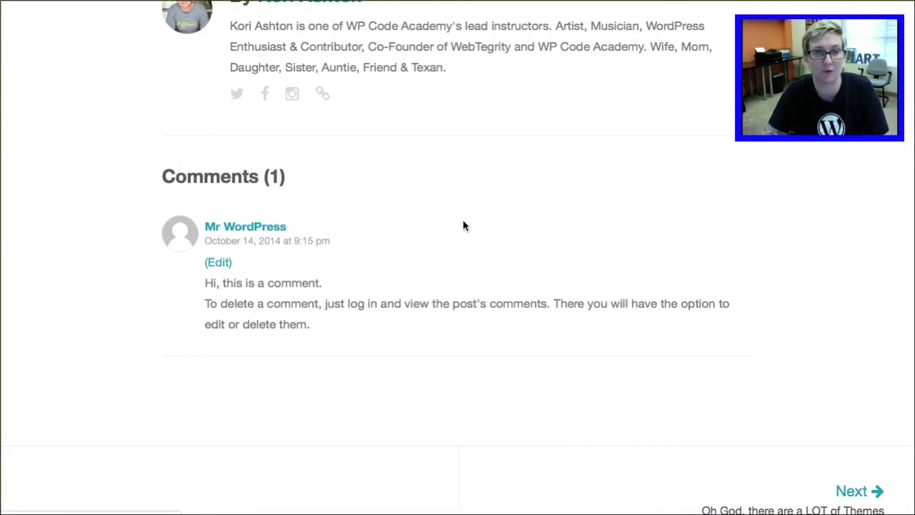
On the live post, scroll down to the Leave a comment form and try its comment box
{"action": "scroll", "coordinate": [464, 225], "scroll_direction": "down", "scroll_amount": 15}
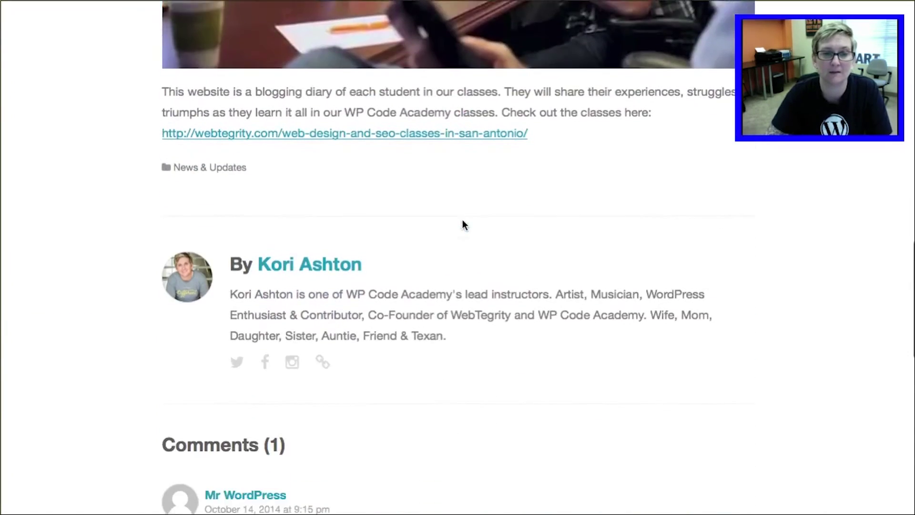
{"action": "scroll", "coordinate": [465, 225], "scroll_direction": "down", "scroll_amount": 10}
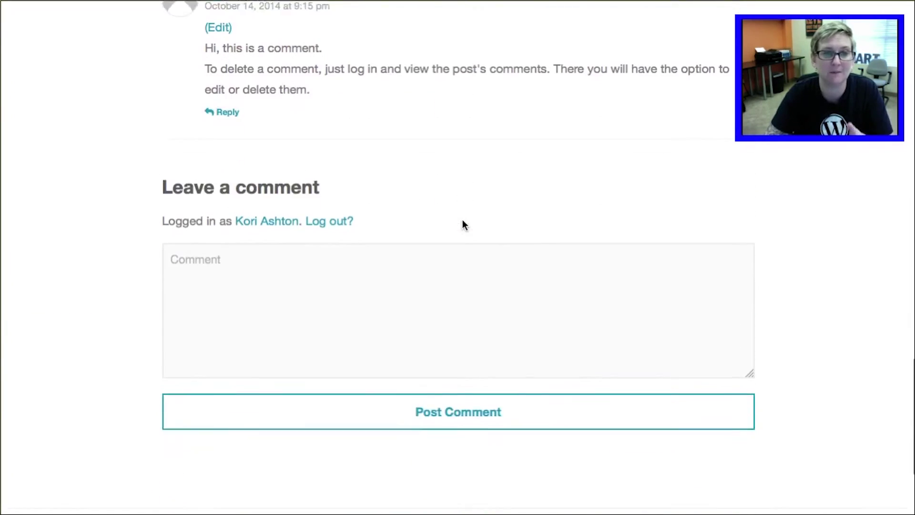
{"action": "scroll", "coordinate": [465, 225], "scroll_direction": "down", "scroll_amount": 2}
{"action": "left_click", "coordinate": [463, 228]}
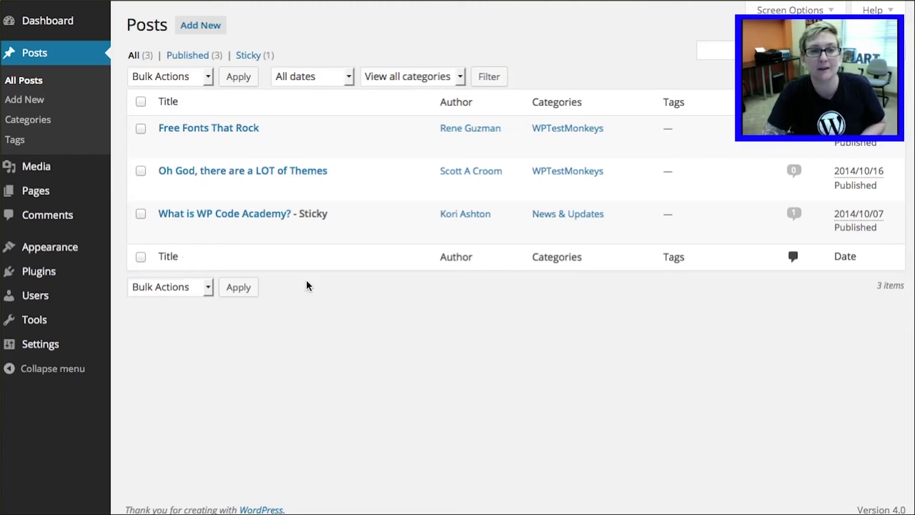
Untick Allow Comments for 'Free Fonts That Rock' via Quick Edit and update it
{"action": "mouse_move", "coordinate": [187, 232]}
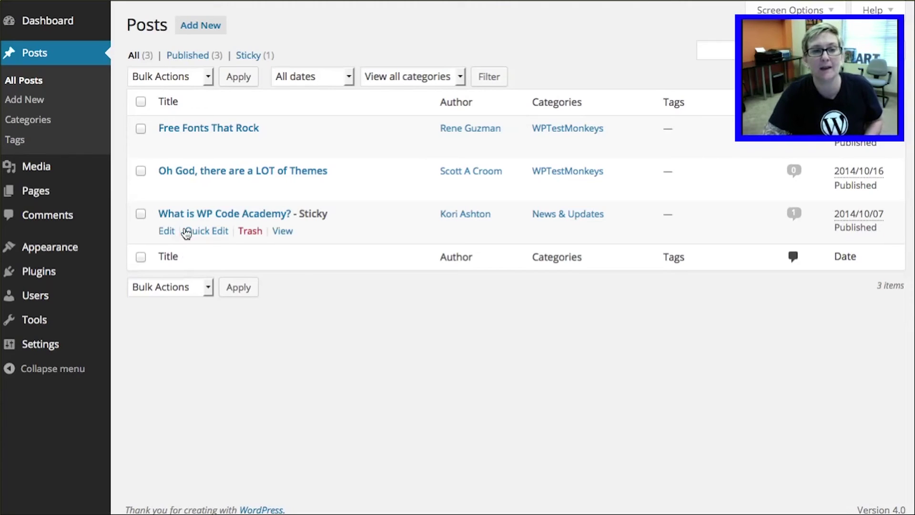
{"action": "left_click", "coordinate": [208, 232]}
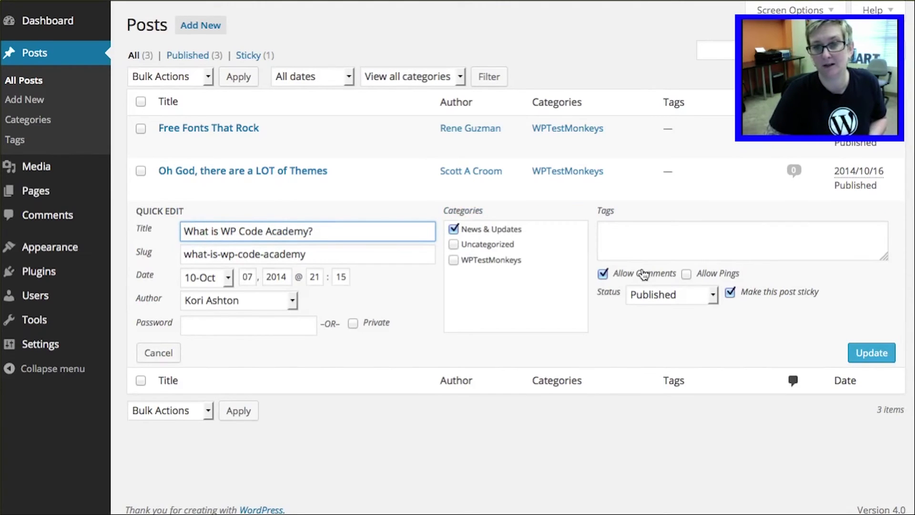
{"action": "left_click", "coordinate": [177, 353]}
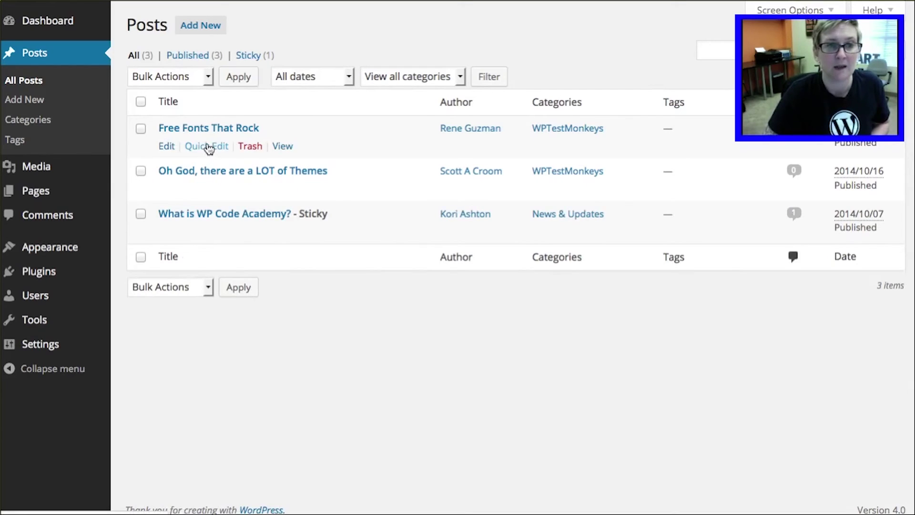
{"action": "left_click", "coordinate": [207, 145]}
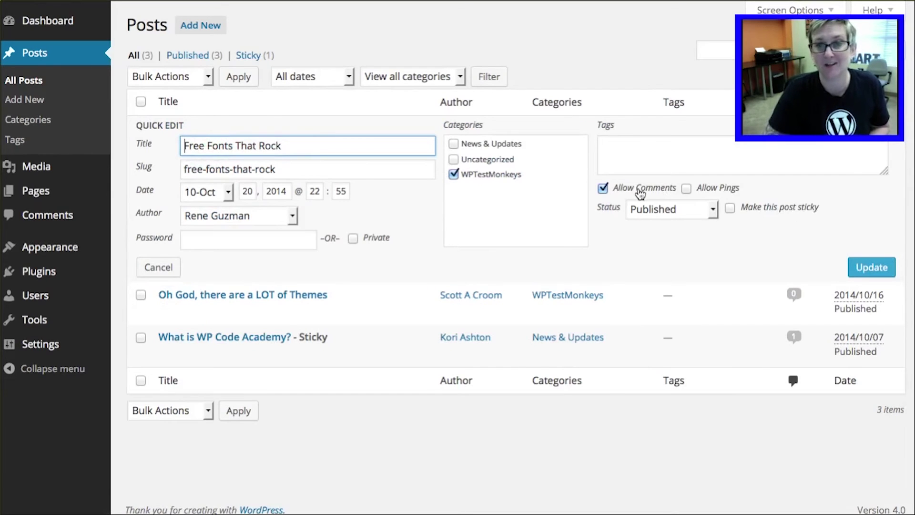
{"action": "left_click", "coordinate": [640, 190]}
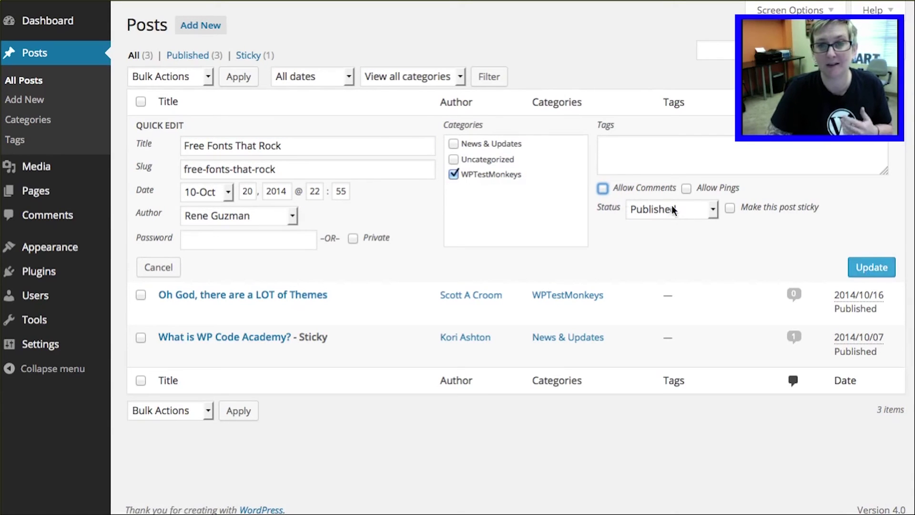
{"action": "left_click", "coordinate": [866, 265]}
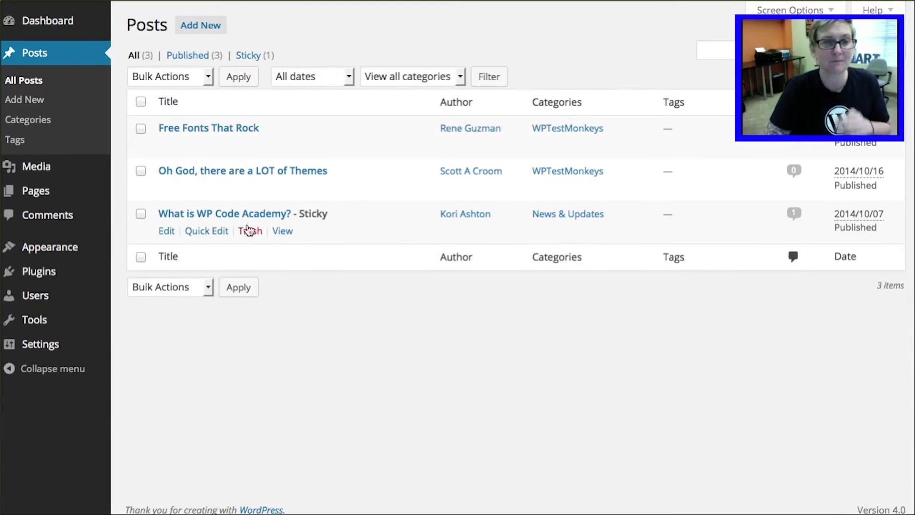
Untick Allow Comments for 'What is WP Code Academy?' via Quick Edit and update it
{"action": "left_click", "coordinate": [211, 234]}
{"action": "left_click", "coordinate": [644, 273]}
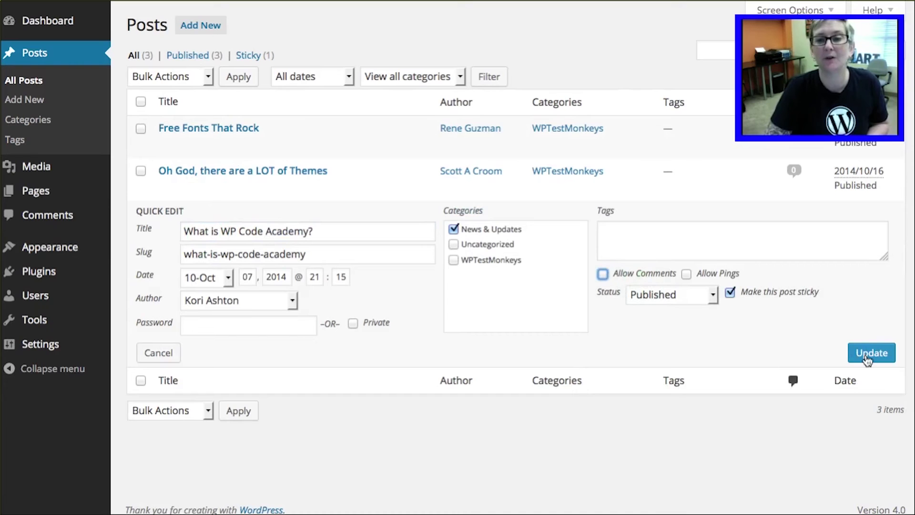
{"action": "left_click", "coordinate": [867, 352]}
{"action": "mouse_move", "coordinate": [55, 251]}
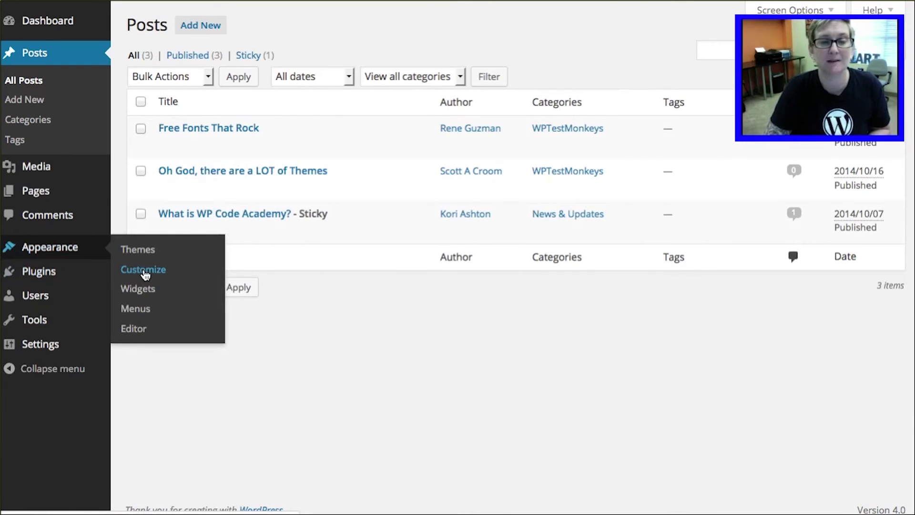
In the Customizer's General Settings, tick Hide Comments? and Save & Publish
{"action": "left_click", "coordinate": [144, 271]}
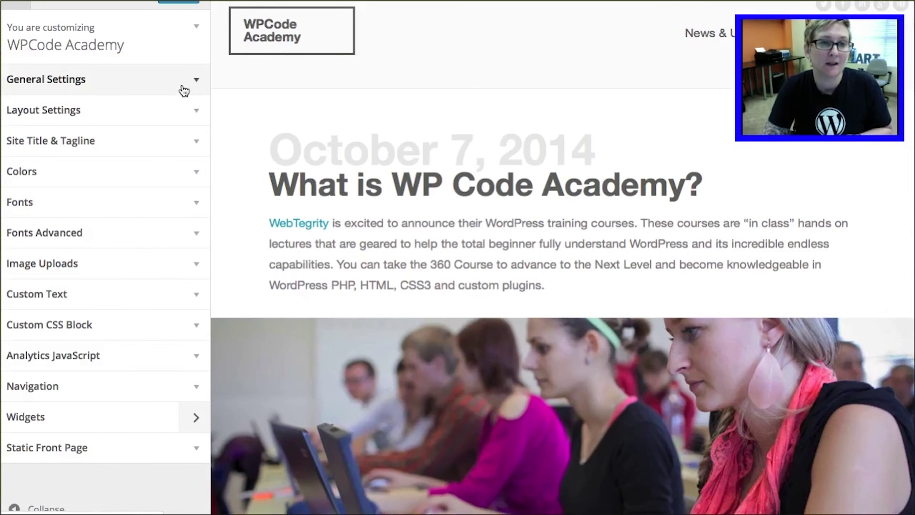
{"action": "left_click", "coordinate": [183, 91]}
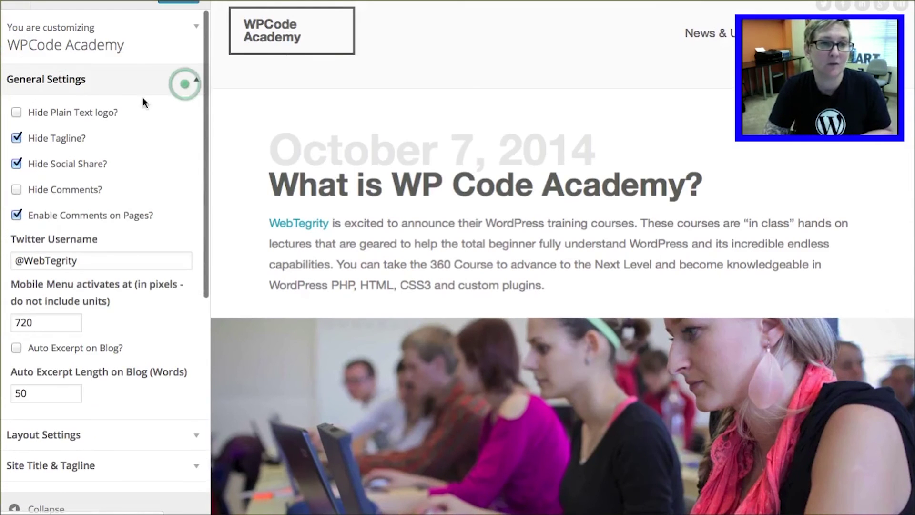
{"action": "left_click", "coordinate": [31, 191]}
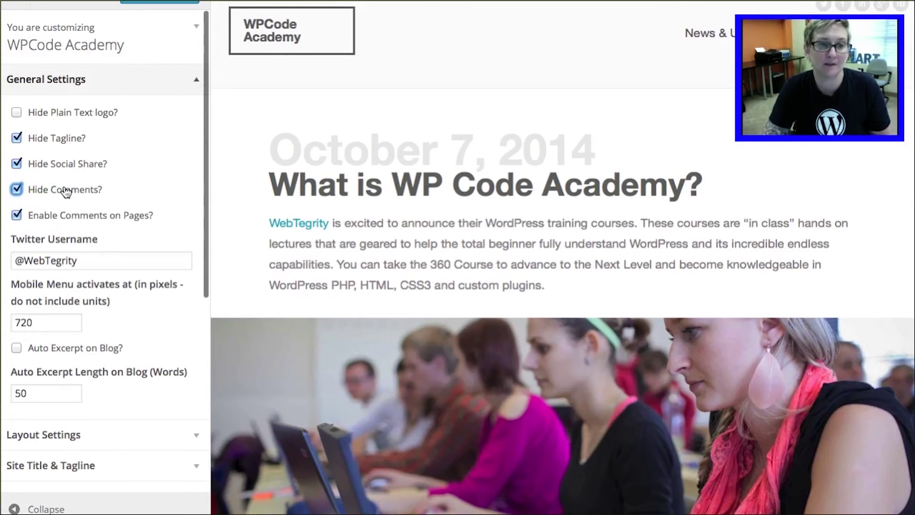
{"action": "left_click", "coordinate": [166, 4]}
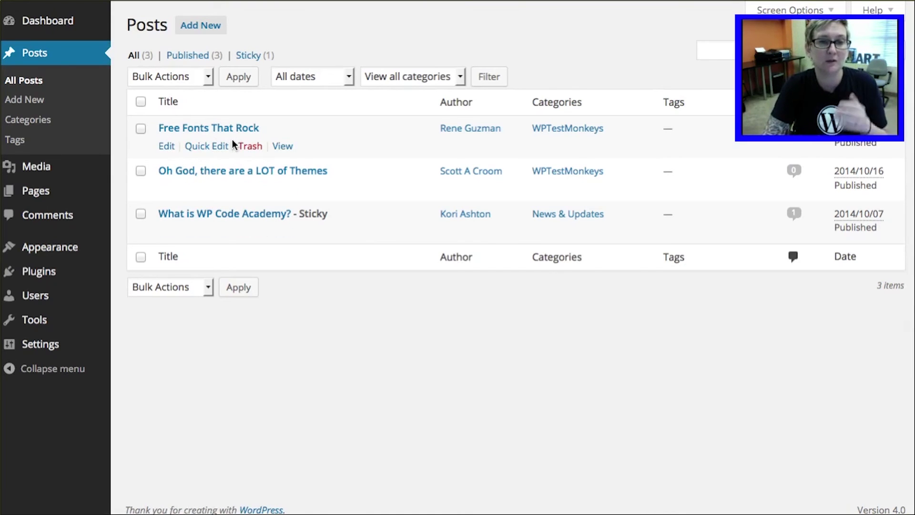
Select all three posts, bulk Edit them with Comments set to Do not allow, and update
{"action": "left_click", "coordinate": [141, 101]}
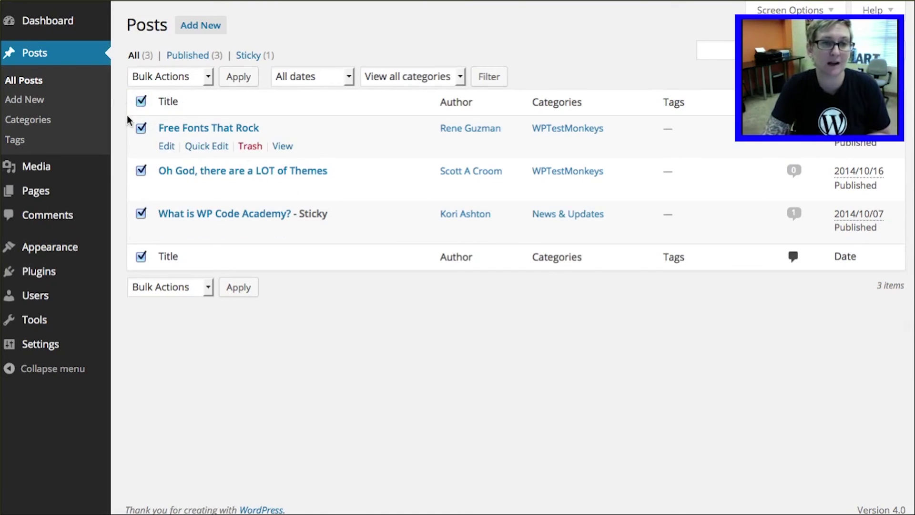
{"action": "left_click", "coordinate": [157, 77]}
{"action": "left_click", "coordinate": [168, 106]}
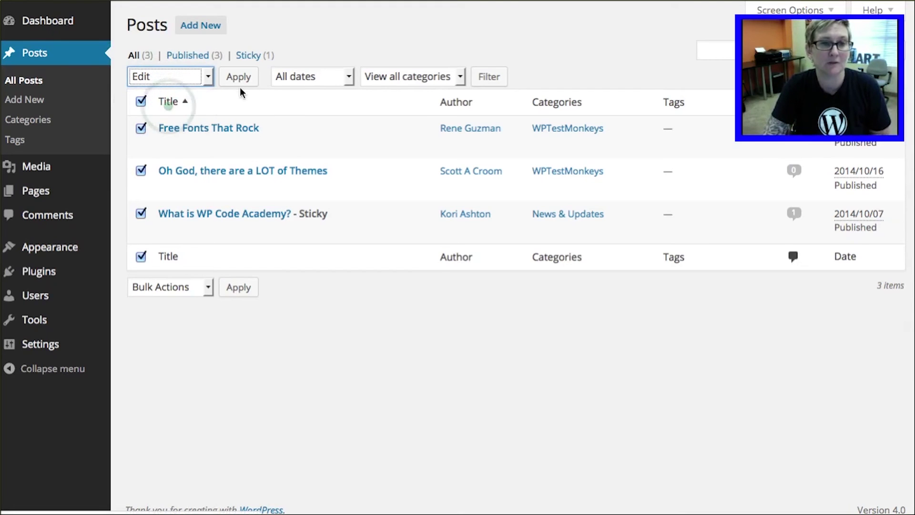
{"action": "left_click", "coordinate": [239, 76]}
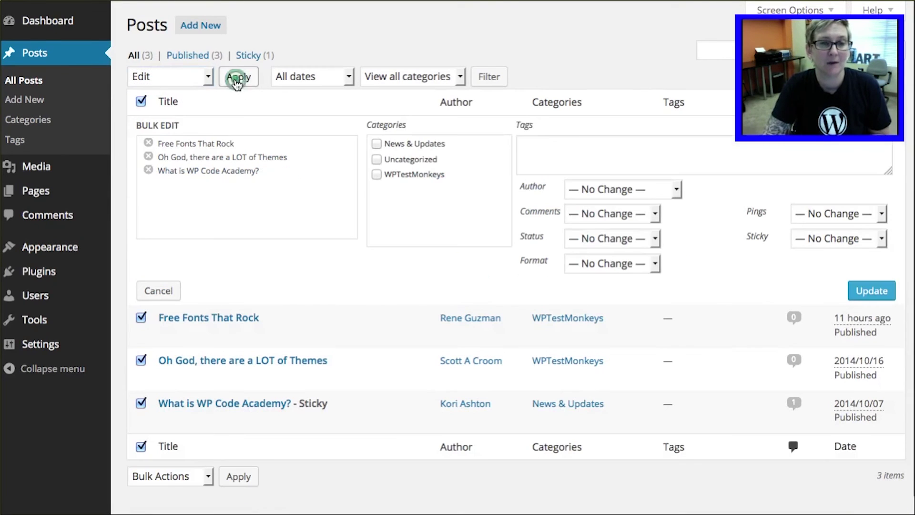
{"action": "left_click", "coordinate": [569, 221]}
{"action": "left_click", "coordinate": [587, 259]}
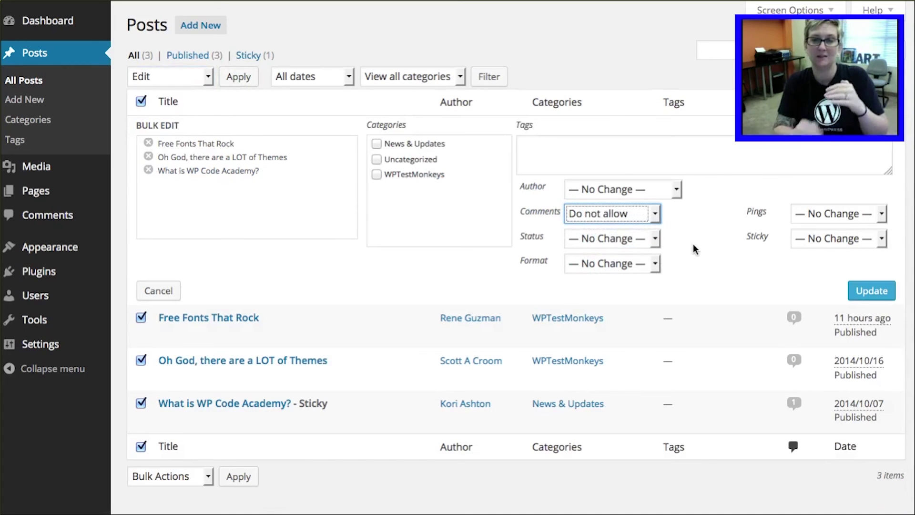
{"action": "left_click", "coordinate": [866, 291]}
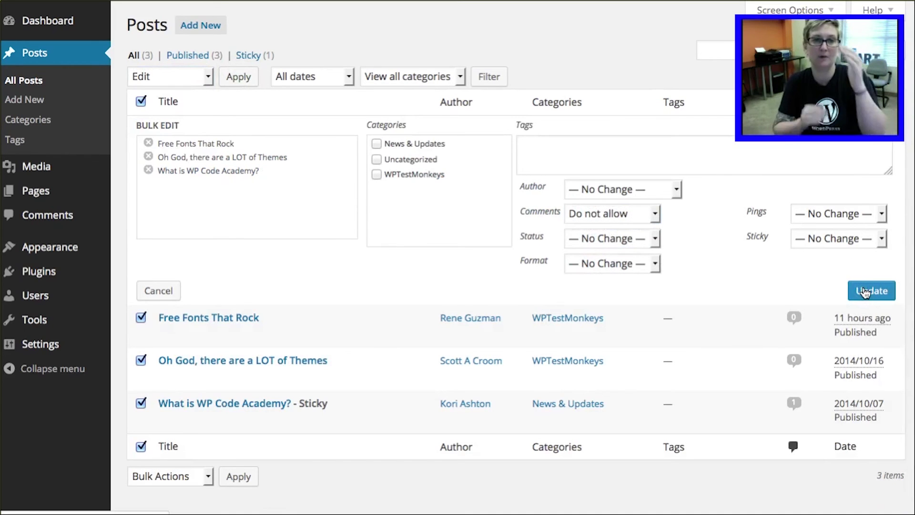